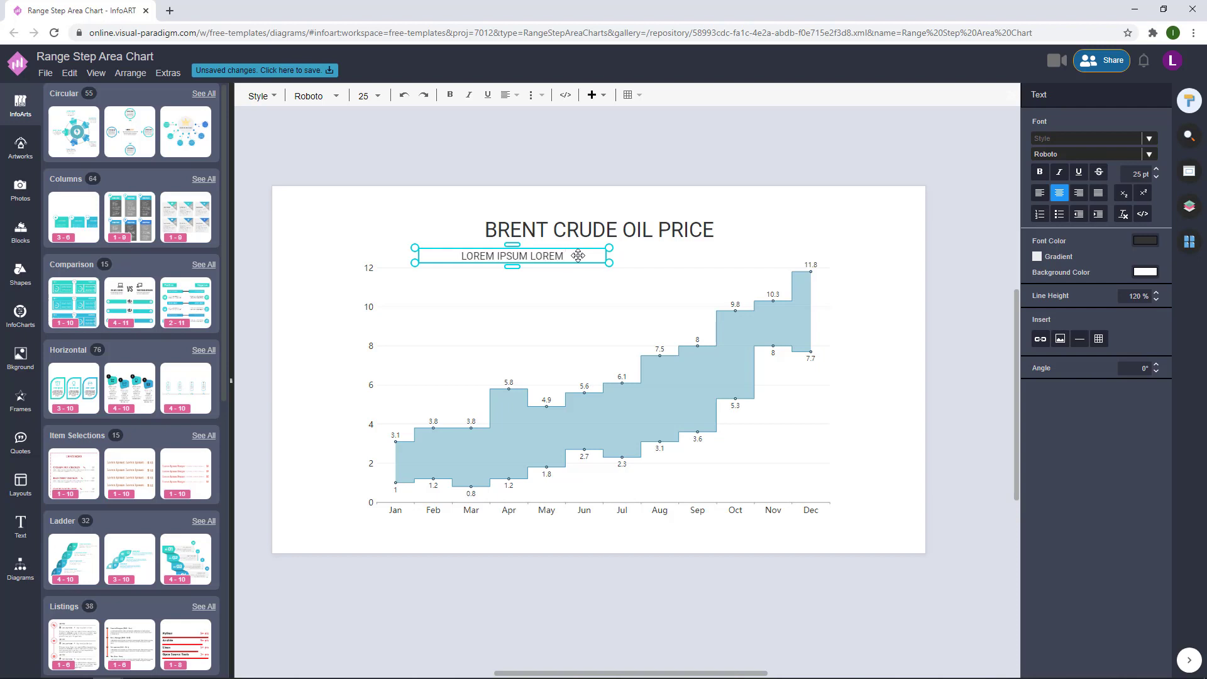
Complete the subtitle as "LOREM IPSUM LOREM IPSUM", then centre it under the title and shift both slightly upward
{"action": "type", "text": "PSUM"}
{"action": "left_click", "coordinate": [673, 197]}
{"action": "left_click_drag", "start_coordinate": [542, 256], "coordinate": [650, 223]}
{"action": "key", "text": "ctrl+z"}
{"action": "left_click", "coordinate": [641, 252], "text": "shift"}
{"action": "left_click", "coordinate": [702, 247]}
Shorten the range step area chart to free the lower part of the page, widen it on both sides and centre it horizontally
{"action": "left_click", "coordinate": [705, 377]}
{"action": "left_click_drag", "start_coordinate": [598, 528], "coordinate": [597, 428]}
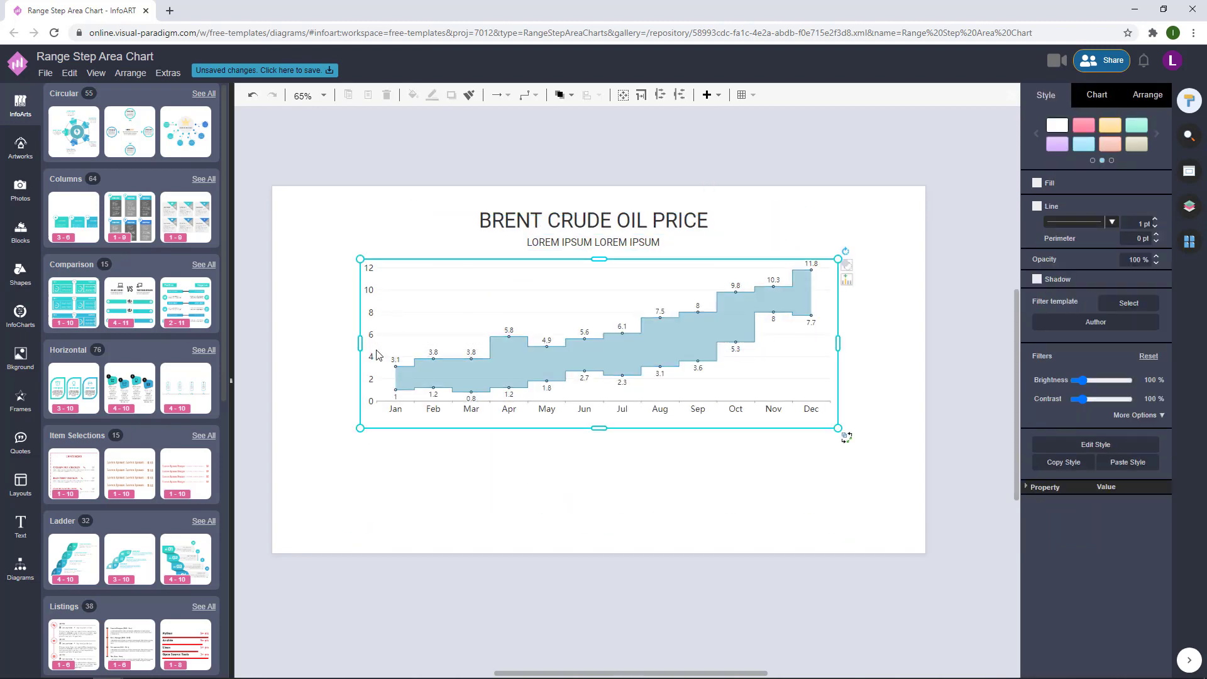
{"action": "left_click_drag", "start_coordinate": [361, 343], "coordinate": [309, 343]}
{"action": "left_click_drag", "start_coordinate": [837, 343], "coordinate": [866, 345]}
{"action": "left_click", "coordinate": [961, 344]}
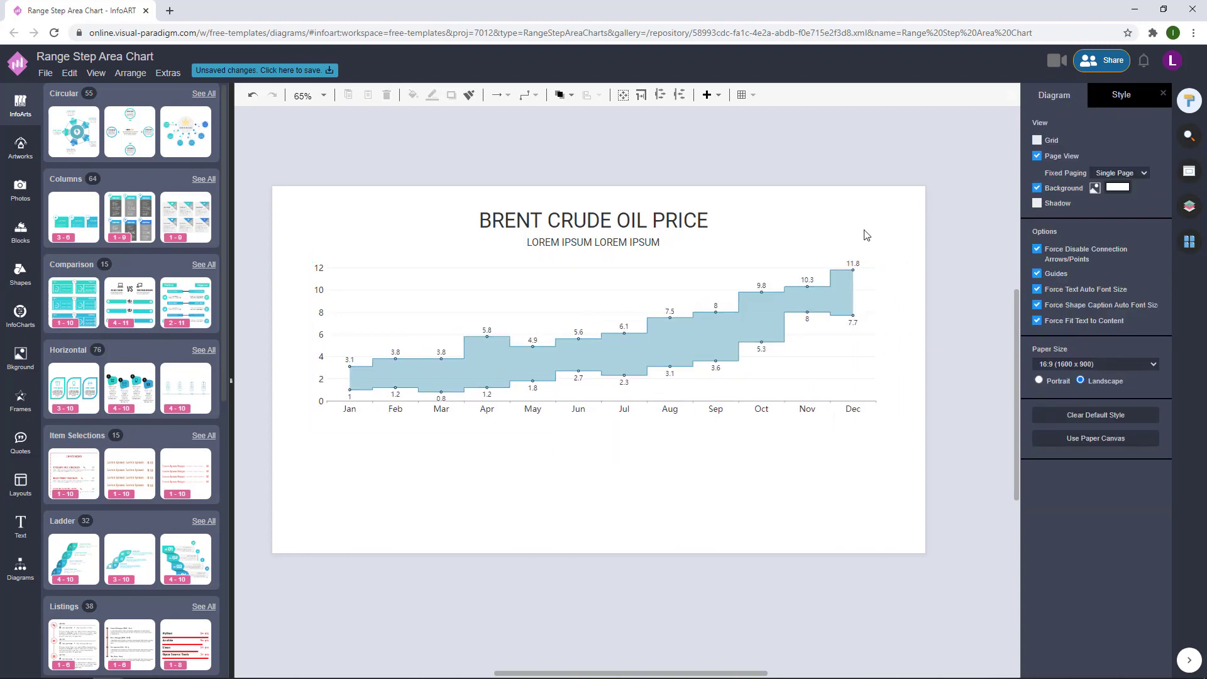
{"action": "left_click_drag", "start_coordinate": [738, 340], "coordinate": [718, 329]}
{"action": "left_click", "coordinate": [817, 223]}
{"action": "left_click", "coordinate": [818, 219]}
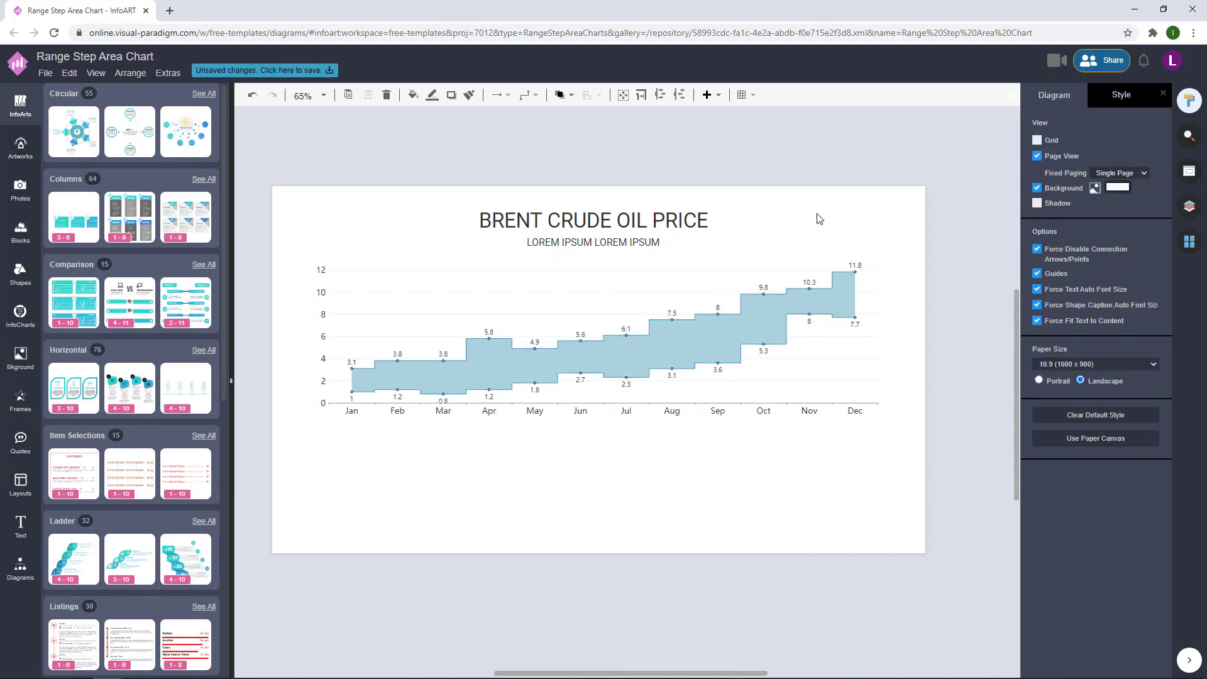
{"action": "left_click_drag", "start_coordinate": [849, 224], "coordinate": [833, 205]}
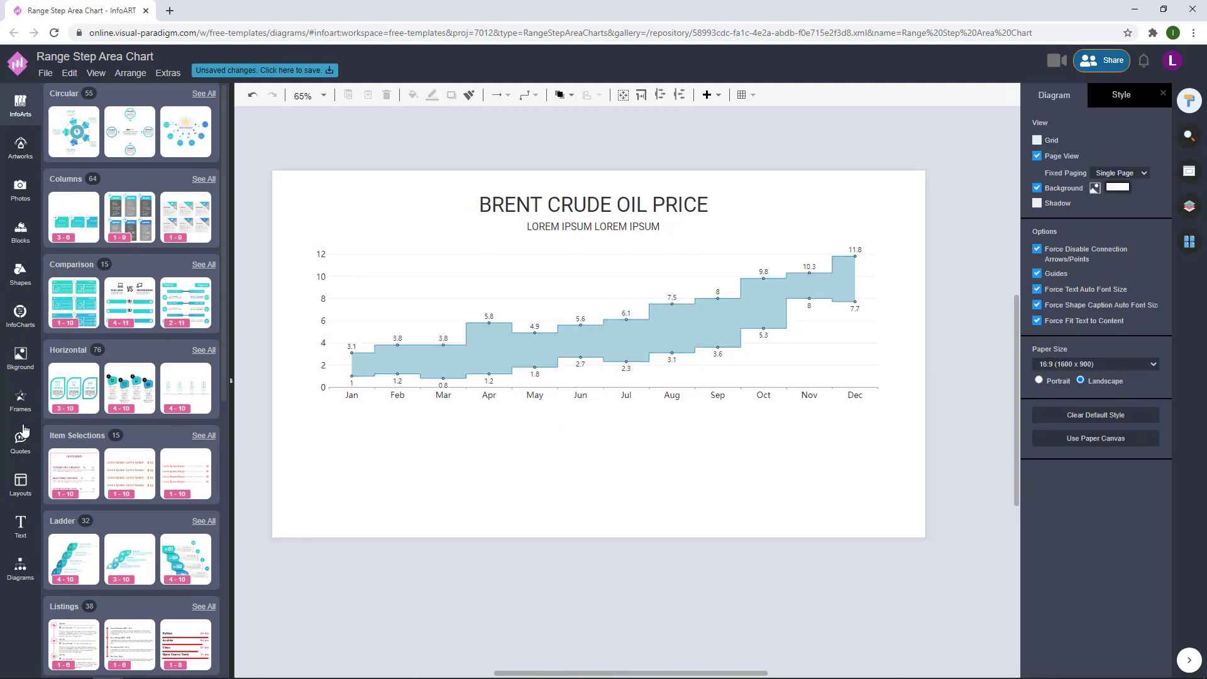
Add a rectangular picture frame in the page's lower-left half, sized 800 x 270 and flush with the page edges
{"action": "left_click", "coordinate": [21, 401]}
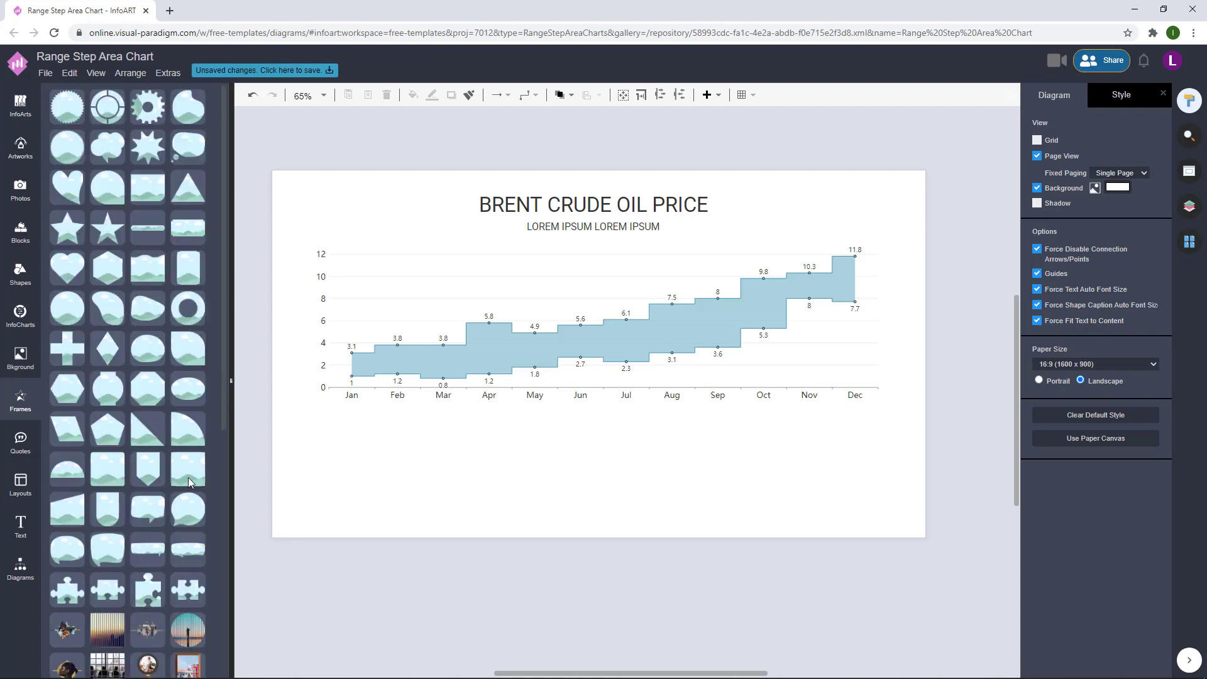
{"action": "left_click_drag", "start_coordinate": [189, 481], "coordinate": [584, 465]}
{"action": "left_click_drag", "start_coordinate": [428, 490], "coordinate": [429, 540]}
{"action": "left_click_drag", "start_coordinate": [299, 495], "coordinate": [314, 495]}
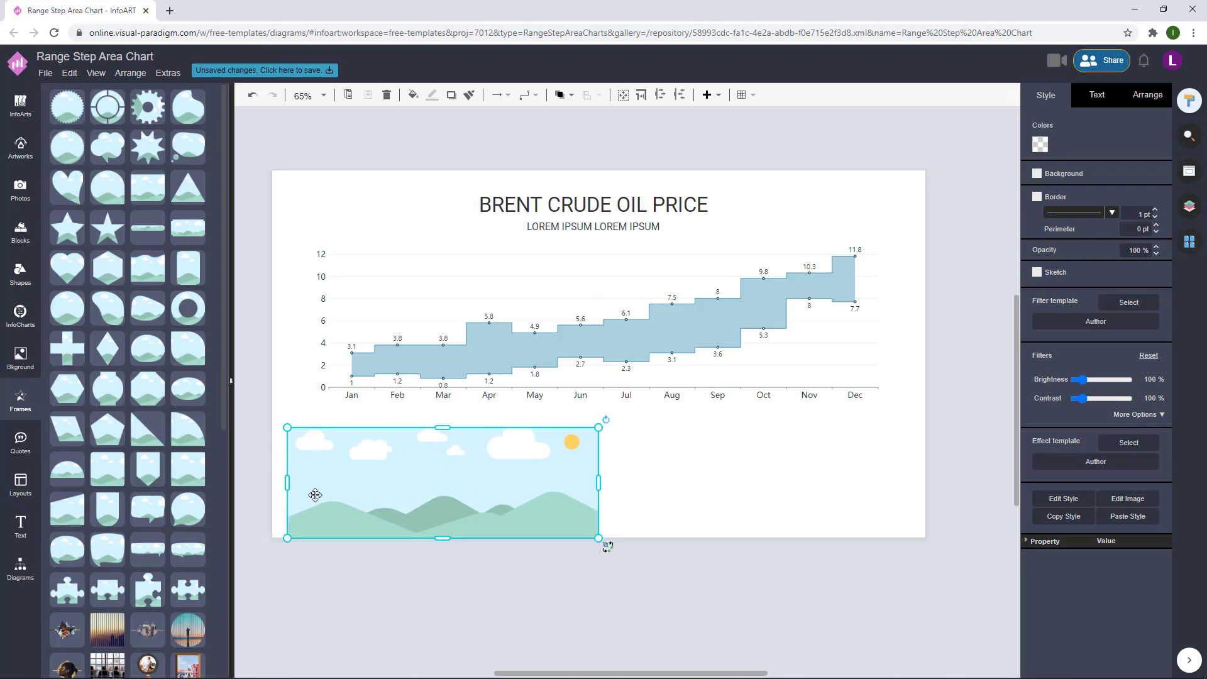
{"action": "scroll", "coordinate": [315, 495], "scroll_direction": "up", "scroll_amount": 5}
{"action": "left_click_drag", "start_coordinate": [331, 450], "coordinate": [294, 458]}
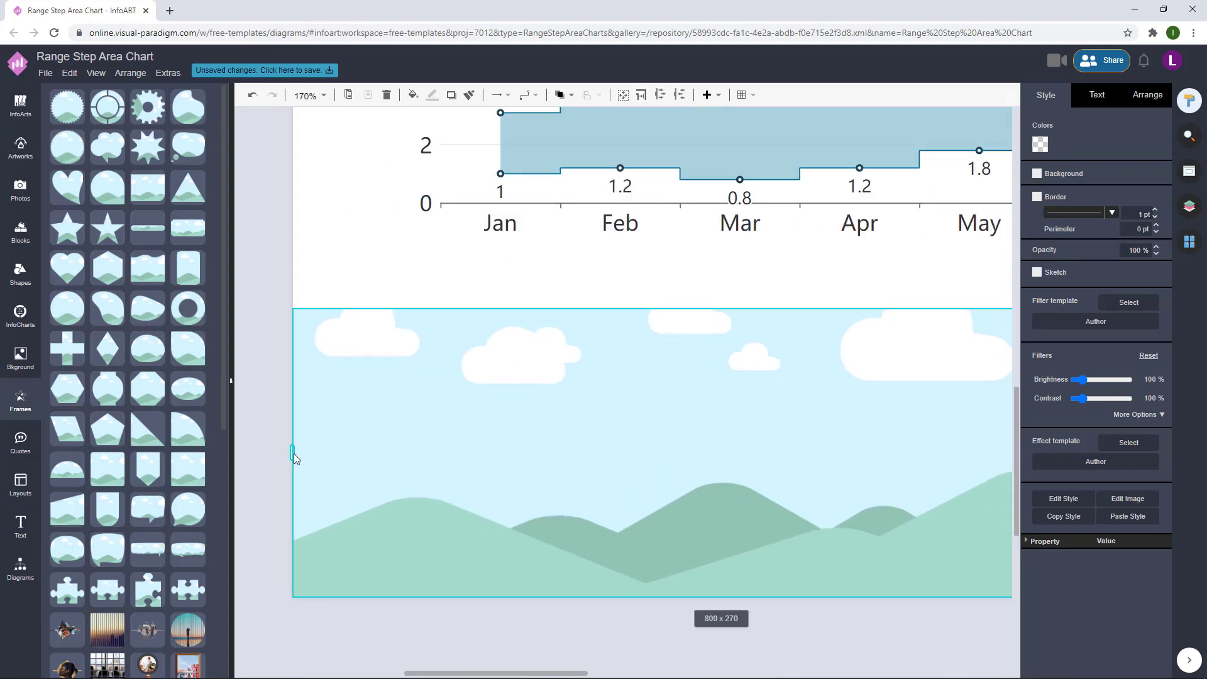
{"action": "left_click", "coordinate": [259, 450]}
{"action": "scroll", "coordinate": [258, 450], "scroll_direction": "down", "scroll_amount": 5}
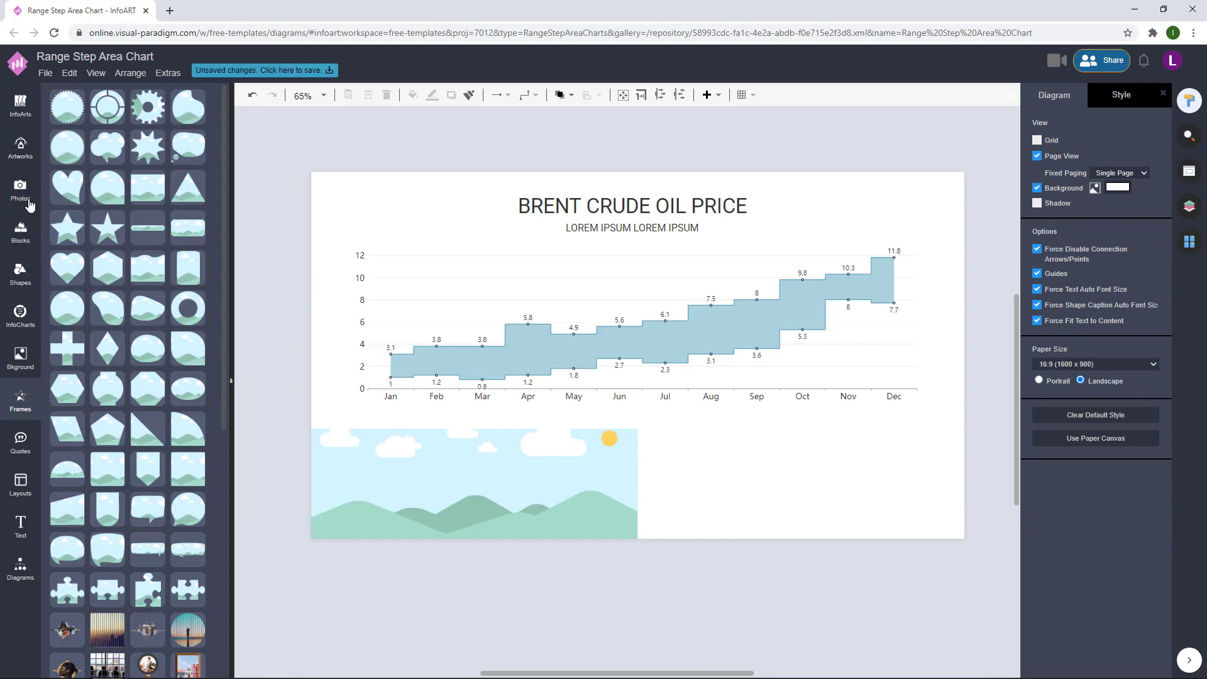
Add the slanted-top dynamic block beside the picture frame and stretch it up to cover the page's lower-right half
{"action": "left_click", "coordinate": [20, 273]}
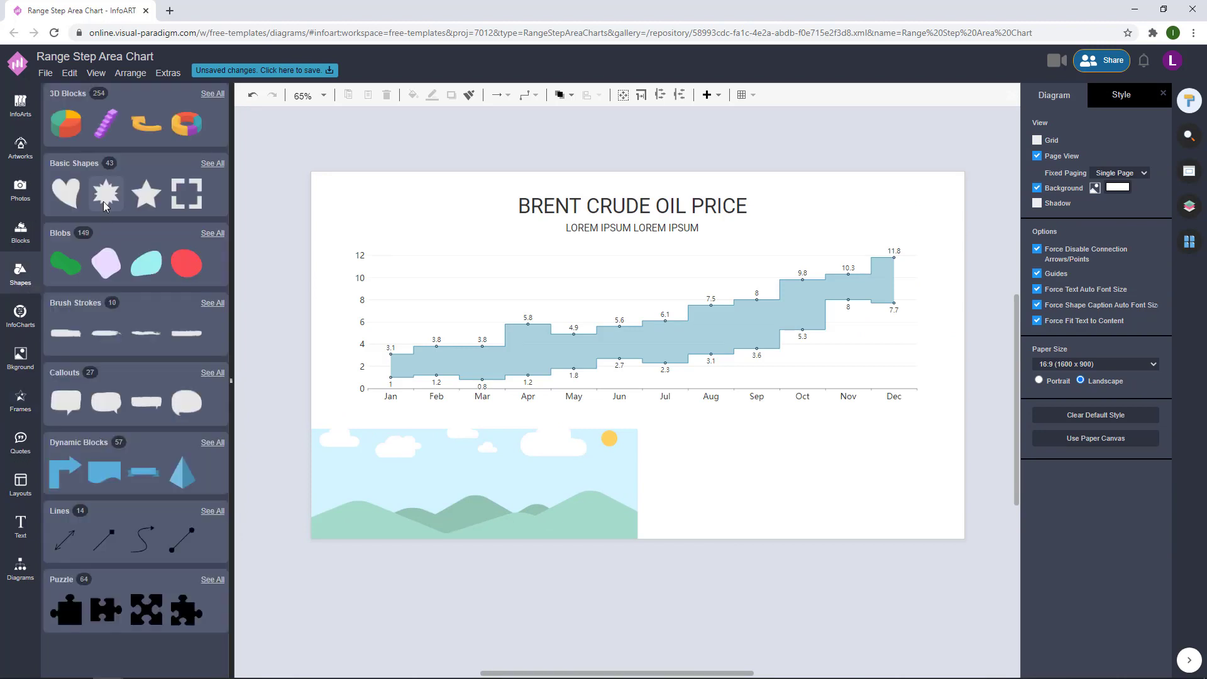
{"action": "left_click", "coordinate": [141, 122]}
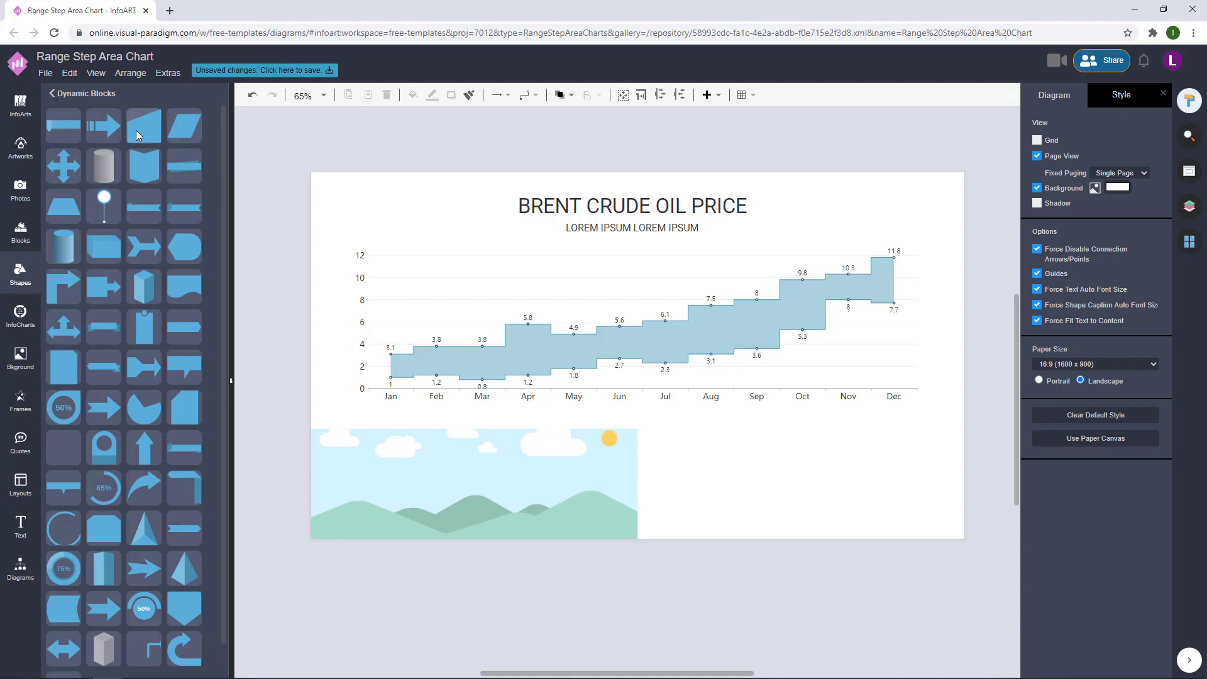
{"action": "left_click_drag", "start_coordinate": [138, 131], "coordinate": [636, 510]}
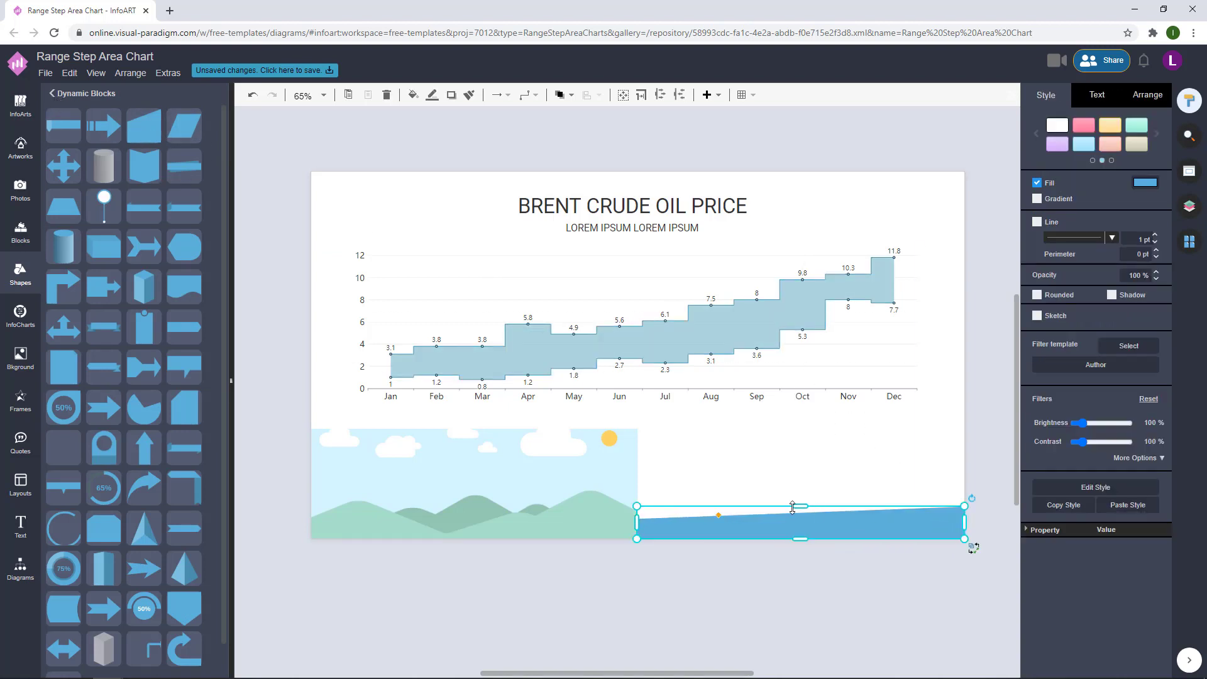
{"action": "left_click_drag", "start_coordinate": [793, 513], "coordinate": [794, 427]}
{"action": "left_click", "coordinate": [987, 340]}
{"action": "scroll", "coordinate": [979, 350], "scroll_direction": "down", "scroll_amount": 1}
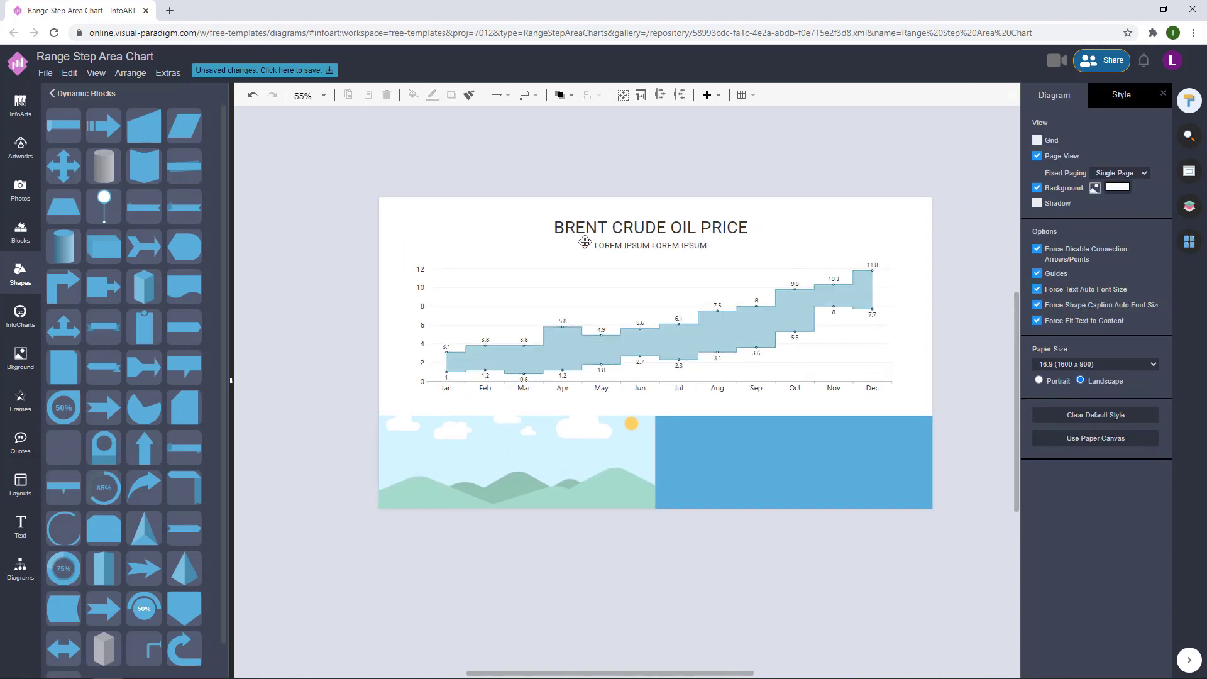
{"action": "scroll", "coordinate": [585, 242], "scroll_direction": "up", "scroll_amount": 1}
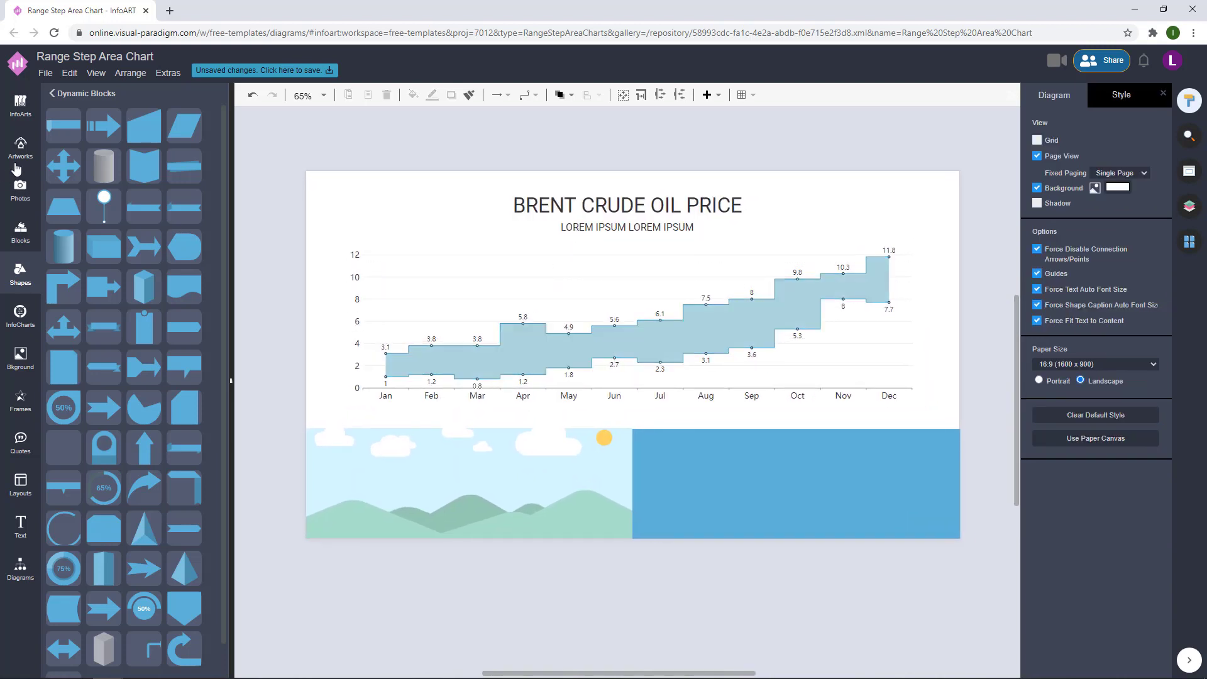
Search the photo library for "brent oil" and place the oil rig photo in the picture frame
{"action": "left_click", "coordinate": [20, 187]}
{"action": "left_click", "coordinate": [96, 99]}
{"action": "type", "text": "br"}
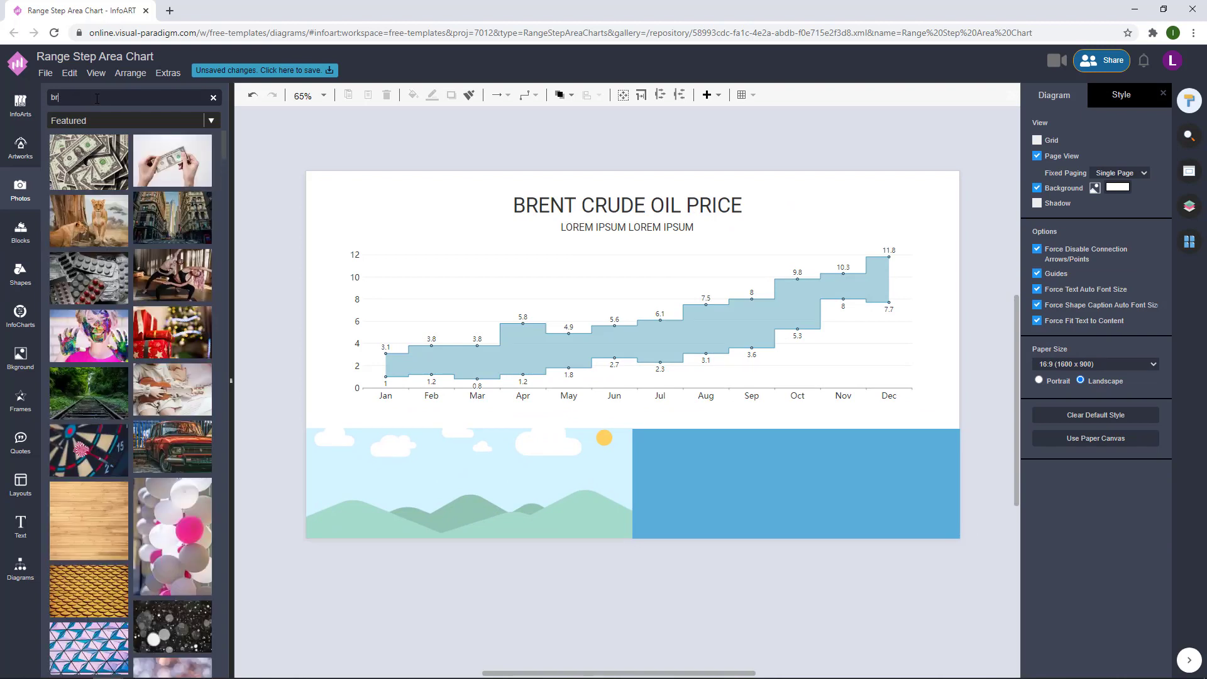
{"action": "type", "text": "ent oil"}
{"action": "key", "text": "Return"}
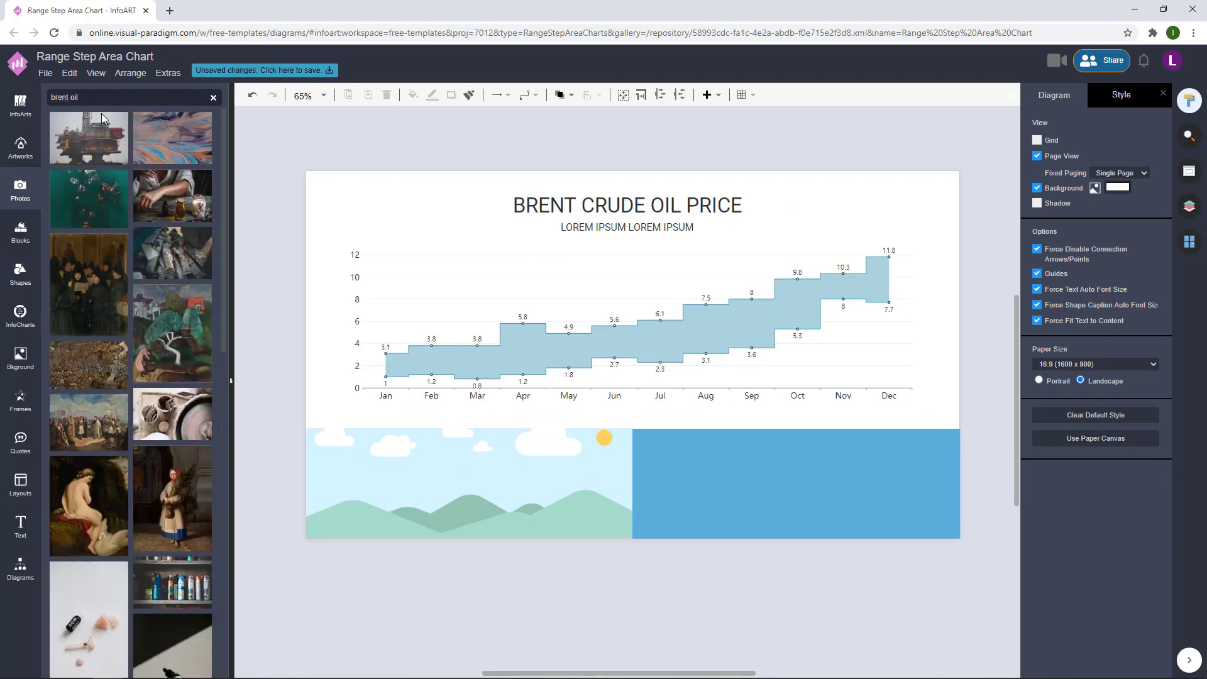
{"action": "mouse_move", "coordinate": [105, 205]}
{"action": "left_click_drag", "start_coordinate": [95, 145], "coordinate": [468, 487]}
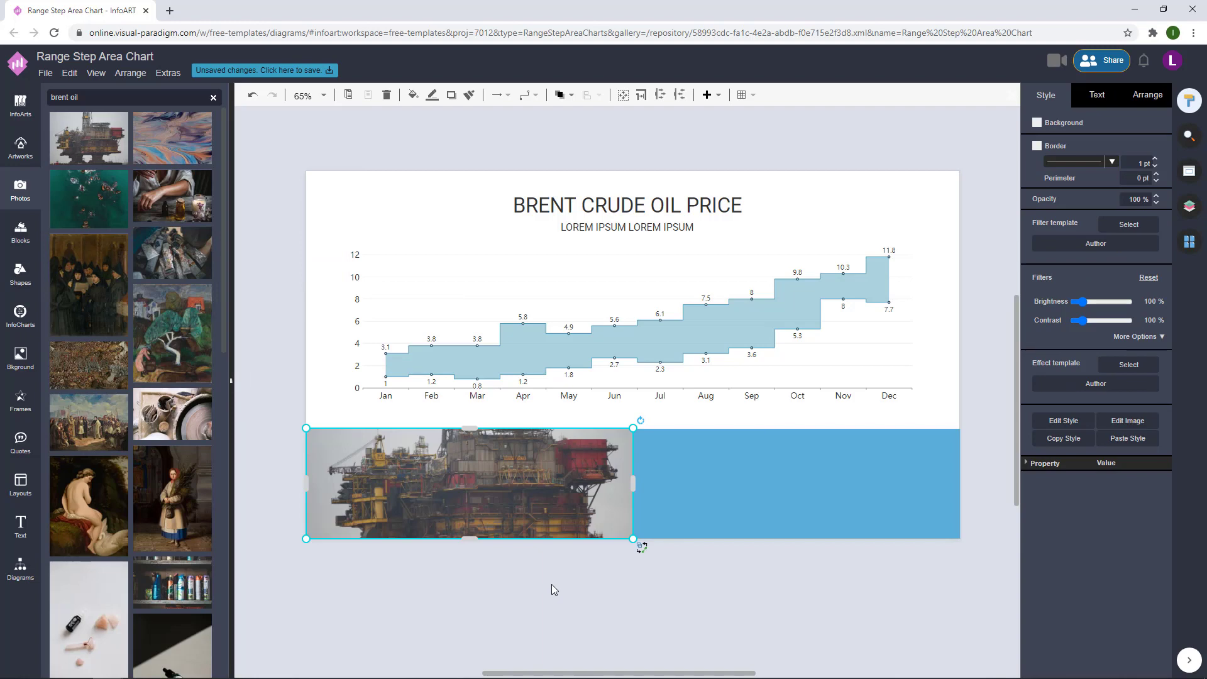
Undo the photo placement and try the photo searches "brent crude oil", "crude oil" and "crude"
{"action": "key", "text": "ctrl+z"}
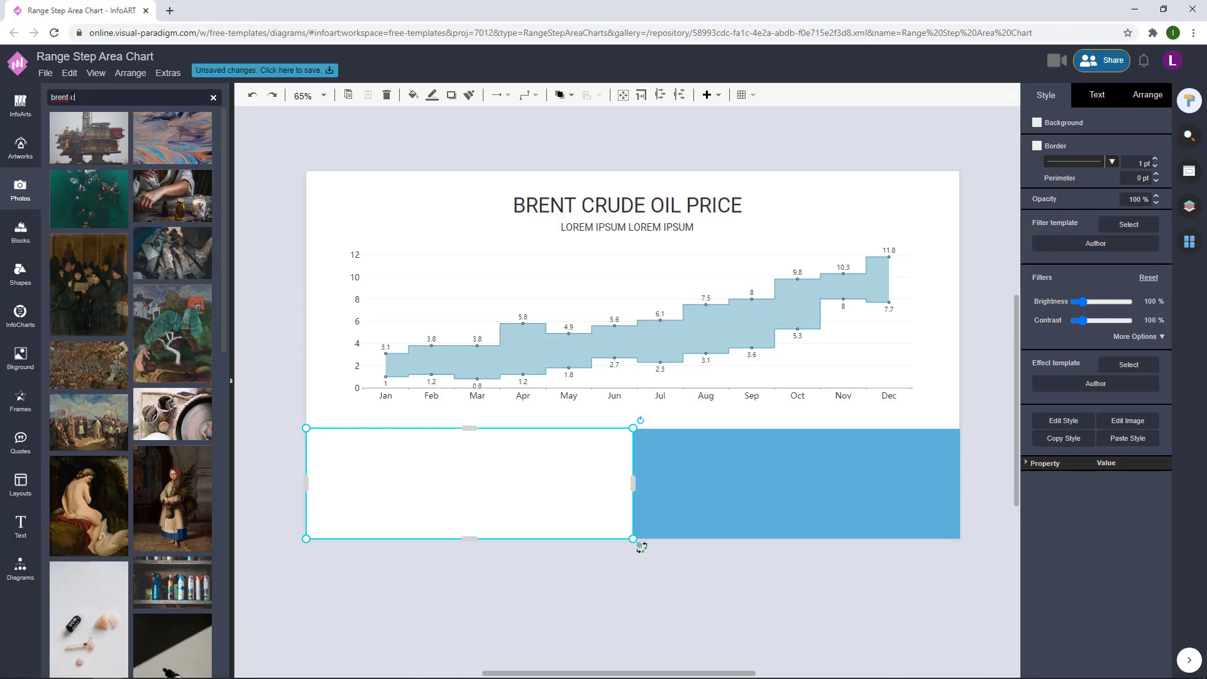
{"action": "type", "text": "rude "}
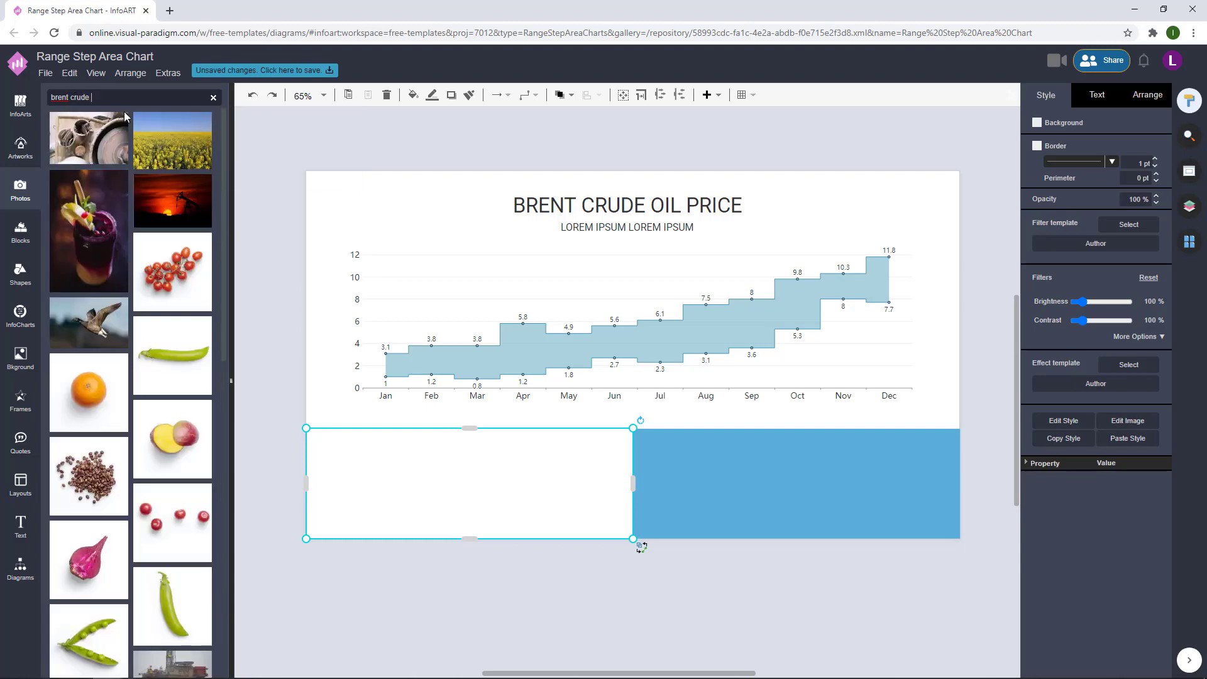
{"action": "type", "text": "oil"}
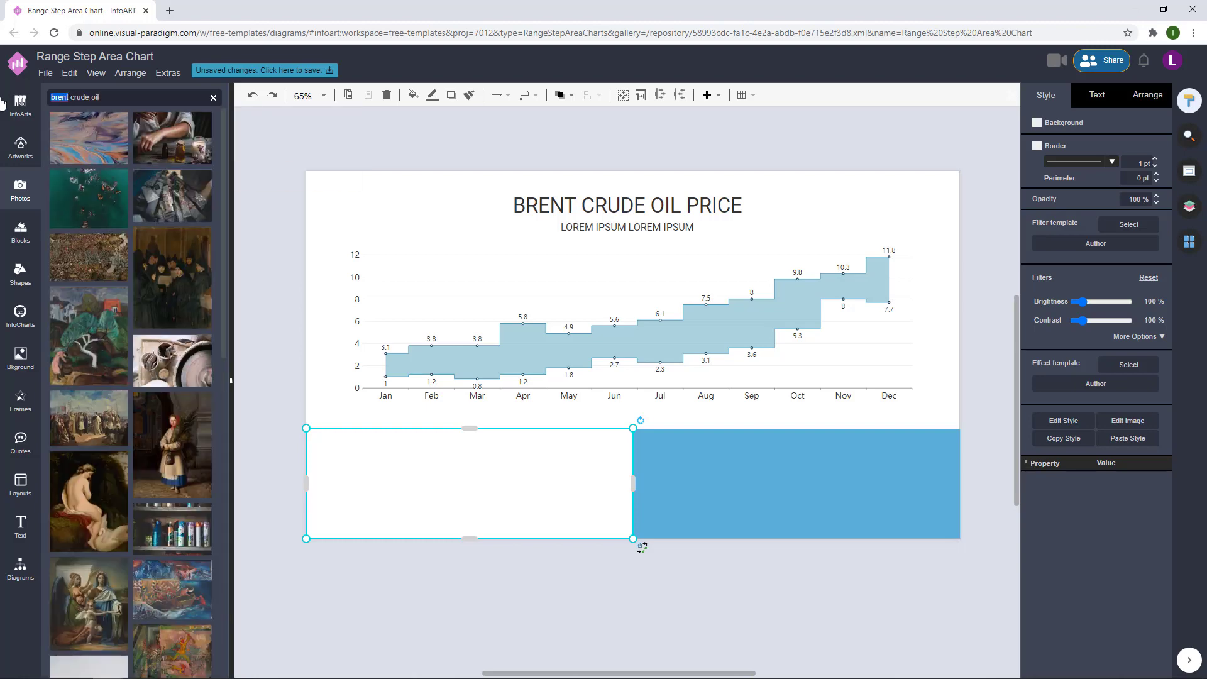
{"action": "key", "text": "BackSpace"}
{"action": "triple_click", "coordinate": [93, 96]}
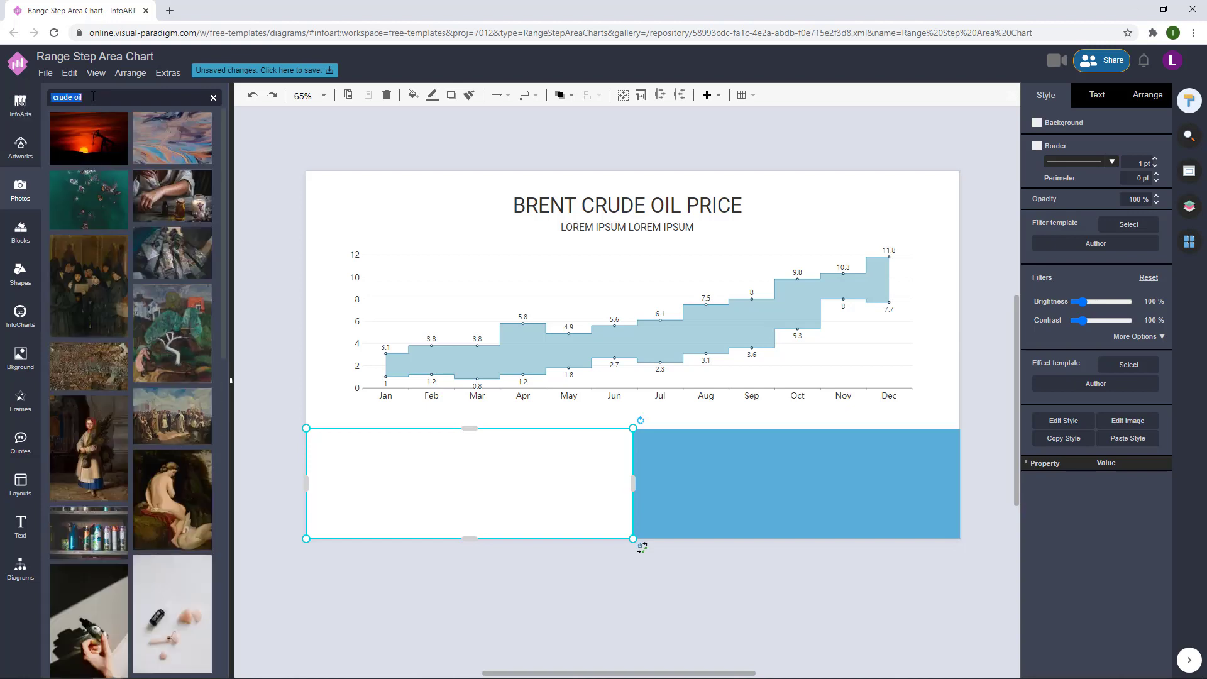
{"action": "left_click", "coordinate": [101, 96]}
{"action": "key", "text": "BackSpace"}
{"action": "key", "text": "BackSpace"}
{"action": "key", "text": "BackSpace"}
{"action": "key", "text": "BackSpace"}
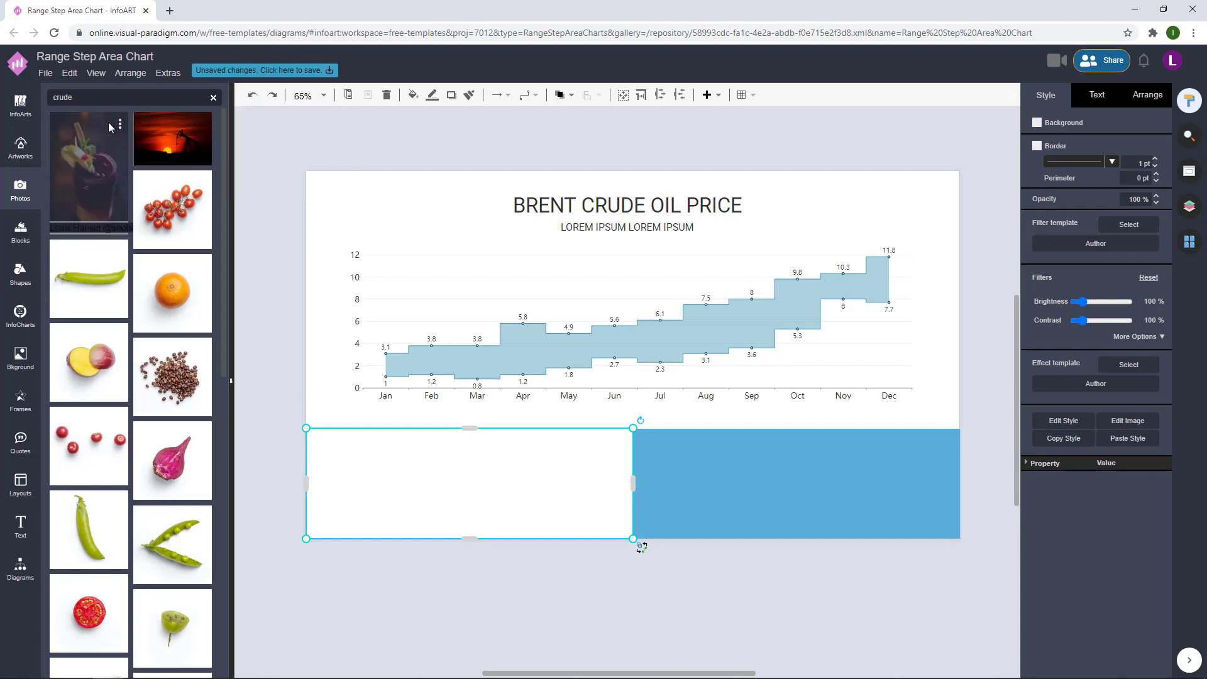
{"action": "left_click_drag", "start_coordinate": [100, 98], "coordinate": [40, 101]}
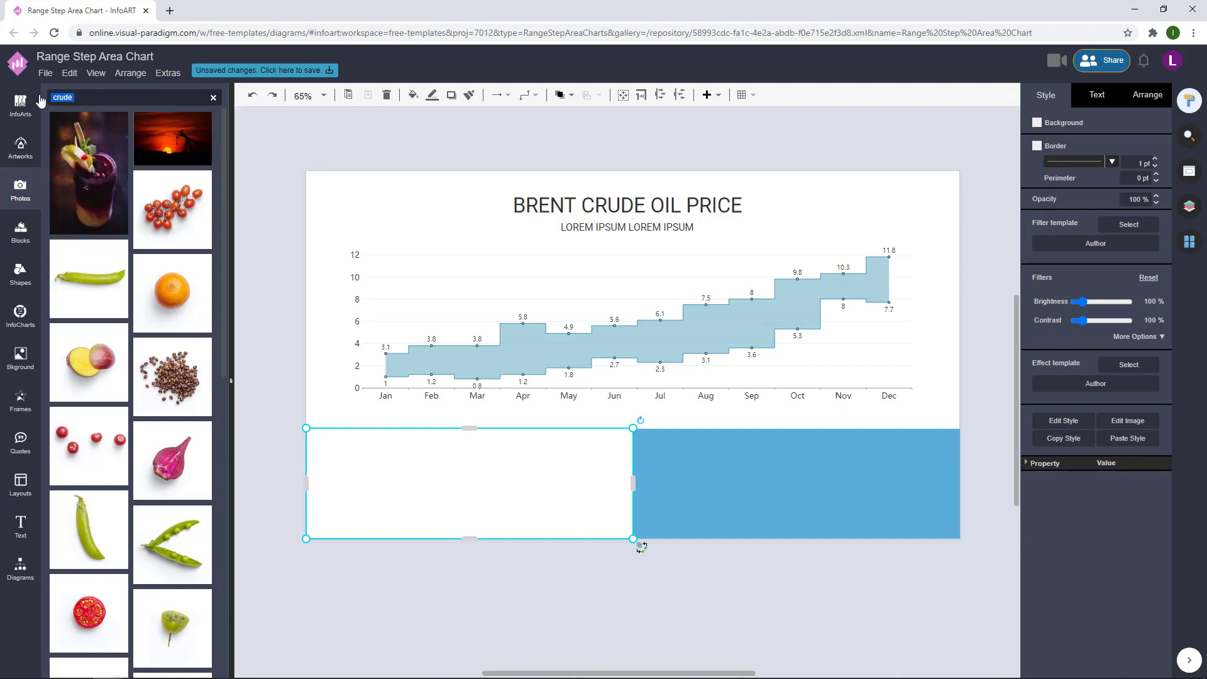
Restore the placeholder picture frame, search the photos for "brent oil" again and fill the frame with the oil rig photo
{"action": "left_click", "coordinate": [253, 99]}
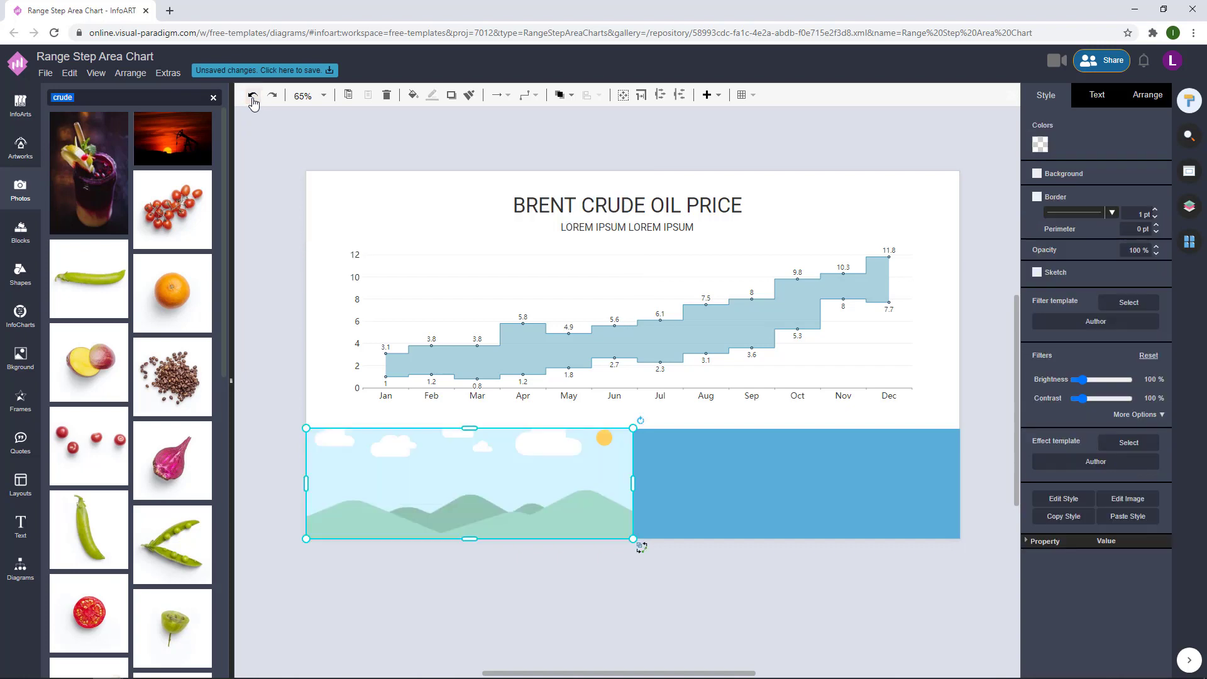
{"action": "left_click", "coordinate": [253, 99]}
{"action": "left_click", "coordinate": [272, 98]}
{"action": "type", "text": "brent oil"}
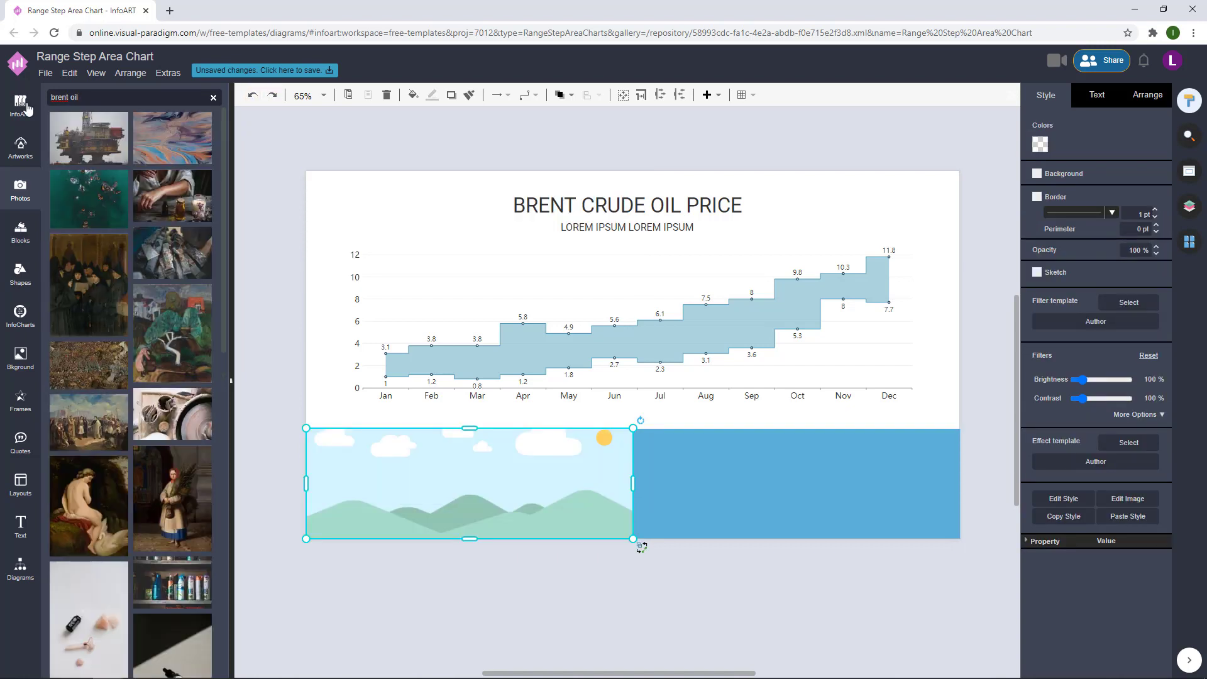
{"action": "left_click_drag", "start_coordinate": [88, 139], "coordinate": [471, 487]}
{"action": "left_click", "coordinate": [524, 571]}
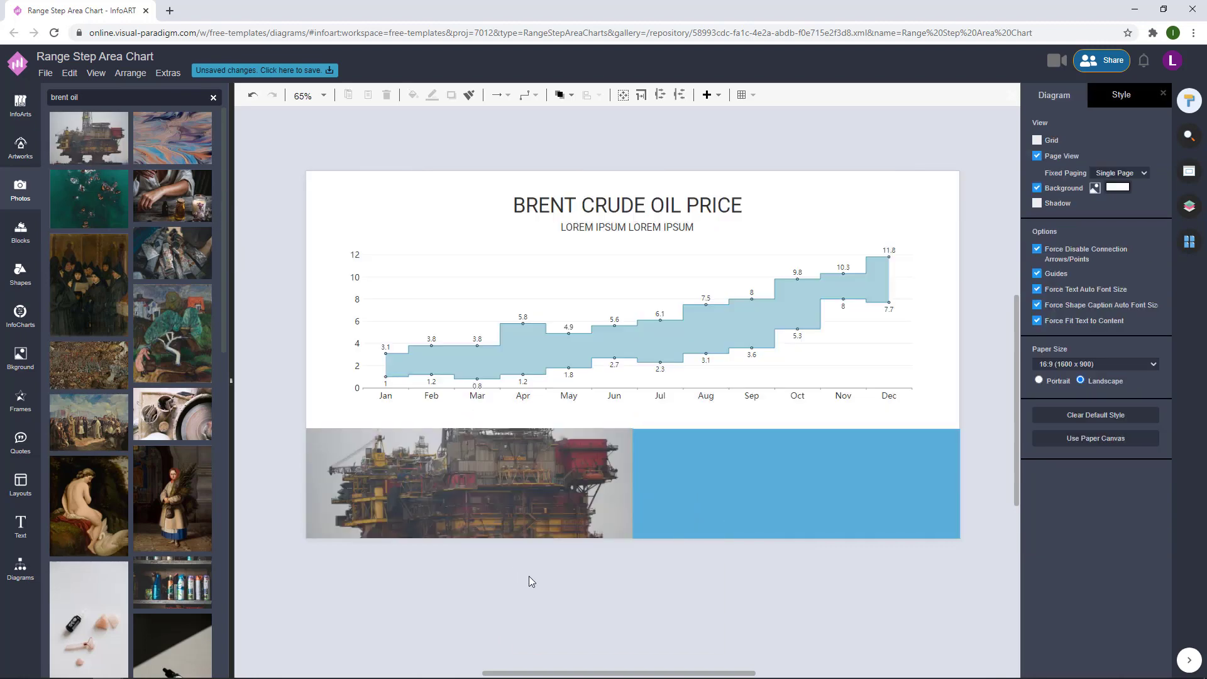
Fine-tune the blue block's upper edge so it lines up with the top of the oil rig photo
{"action": "scroll", "coordinate": [530, 579], "scroll_direction": "down", "scroll_amount": 1}
{"action": "left_click_drag", "start_coordinate": [620, 597], "coordinate": [553, 552]}
{"action": "scroll", "coordinate": [630, 427], "scroll_direction": "up", "scroll_amount": 6}
{"action": "left_click", "coordinate": [638, 427]}
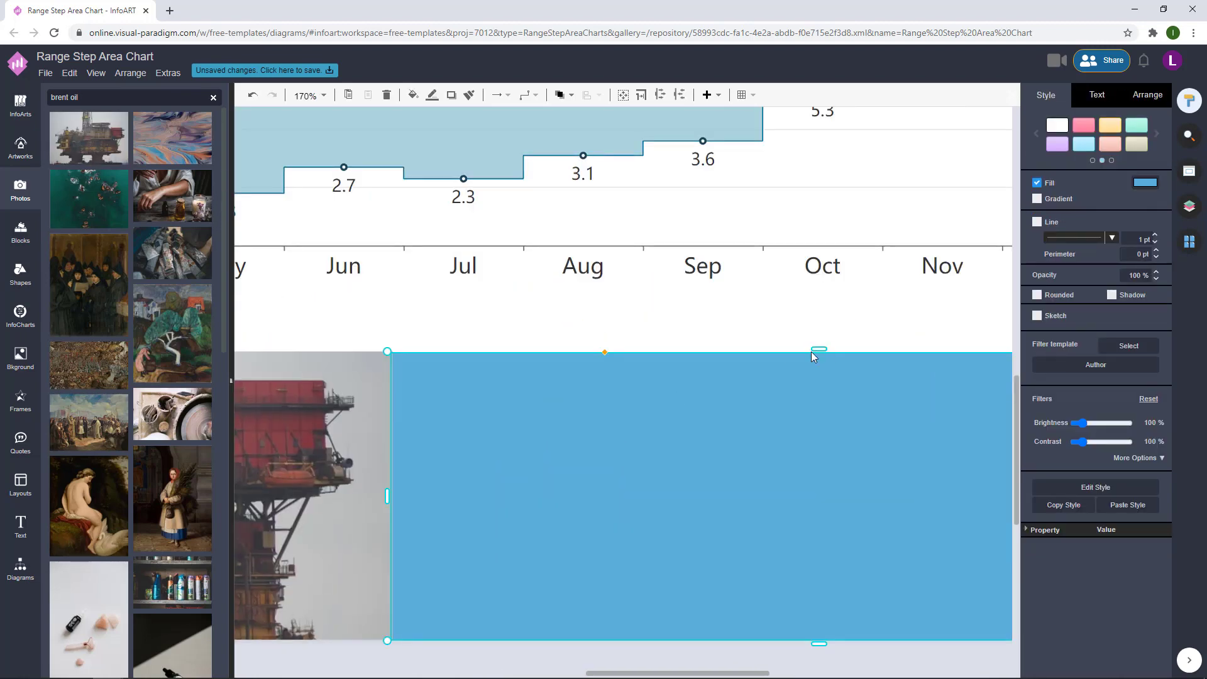
{"action": "left_click_drag", "start_coordinate": [817, 350], "coordinate": [816, 348]}
{"action": "left_click", "coordinate": [810, 320]}
{"action": "scroll", "coordinate": [811, 321], "scroll_direction": "down", "scroll_amount": 4}
{"action": "scroll", "coordinate": [592, 557], "scroll_direction": "down", "scroll_amount": 1}
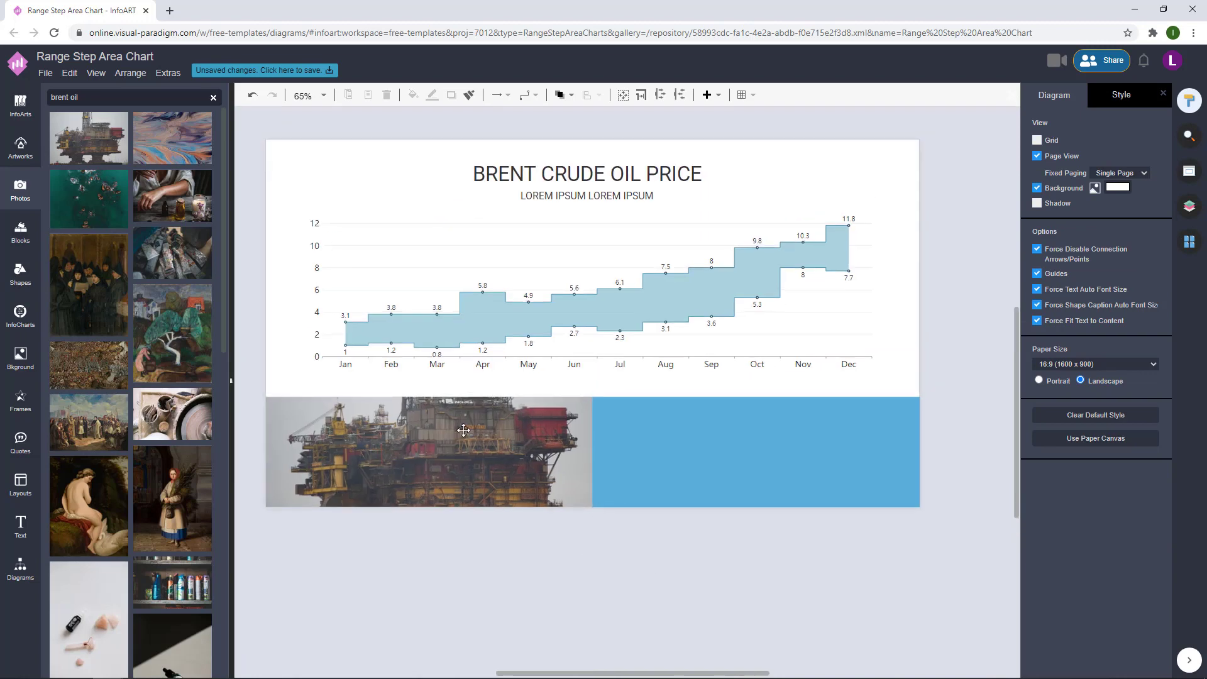
{"action": "left_click", "coordinate": [463, 430]}
{"action": "left_click", "coordinate": [880, 377]}
{"action": "left_click", "coordinate": [990, 234]}
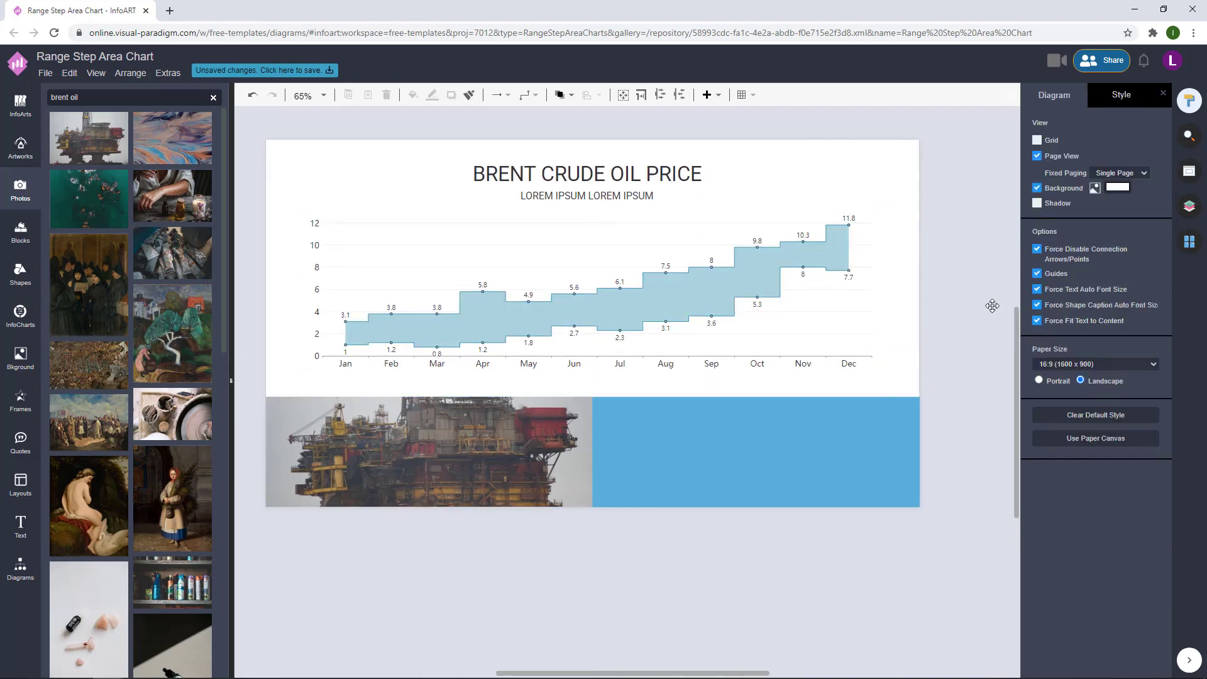
Apply a light dark-red overlay to the oil rig photo, using a darkened shade of FF3333
{"action": "scroll", "coordinate": [992, 306], "scroll_direction": "down", "scroll_amount": 1}
{"action": "left_click", "coordinate": [429, 451]}
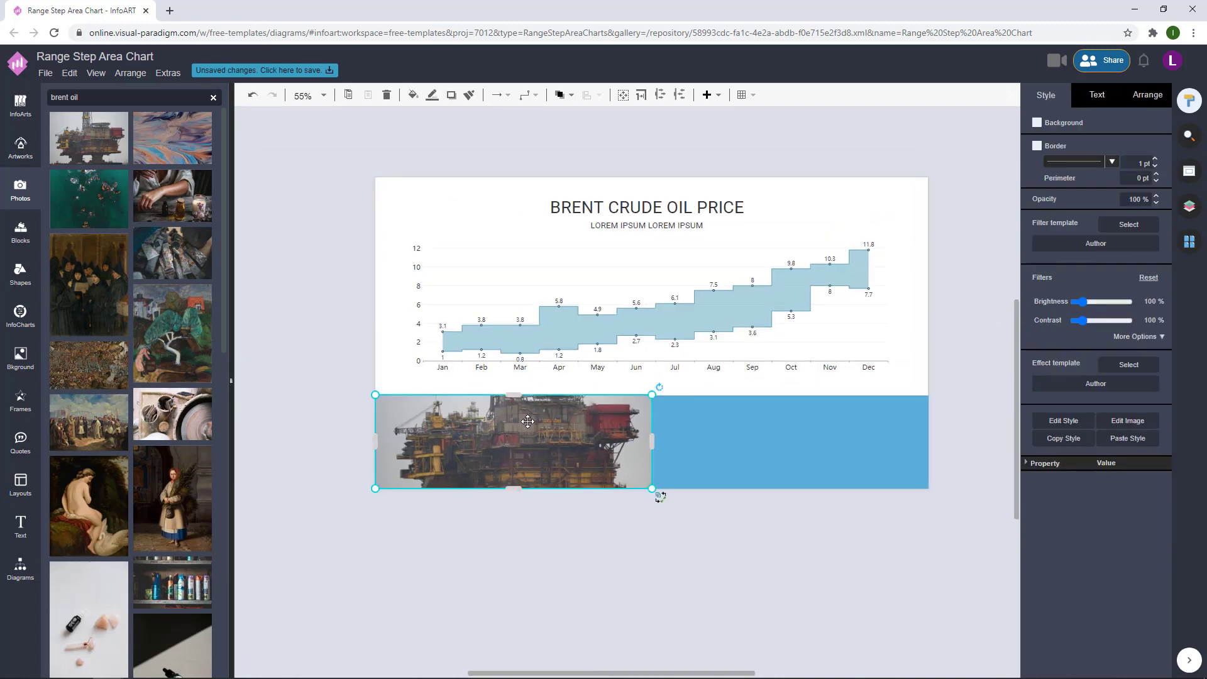
{"action": "left_click", "coordinate": [1145, 338]}
{"action": "left_click", "coordinate": [1080, 473]}
{"action": "left_click", "coordinate": [1057, 568]}
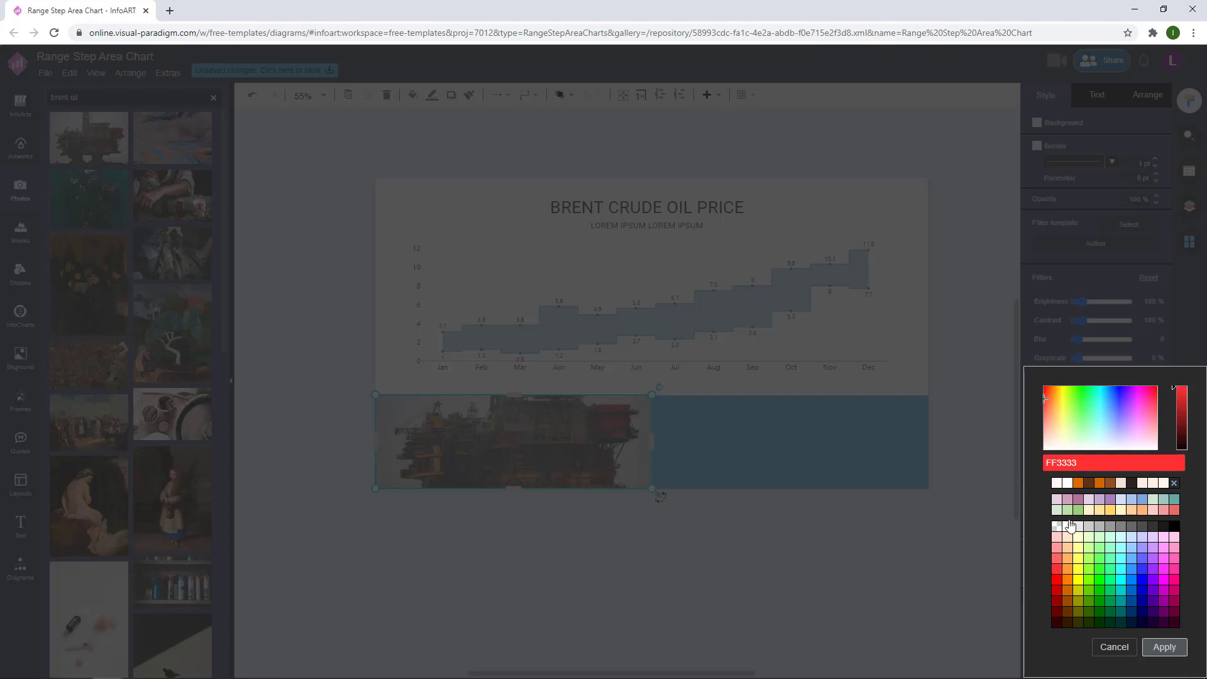
{"action": "left_click_drag", "start_coordinate": [1177, 391], "coordinate": [1177, 405]}
{"action": "left_click", "coordinate": [1164, 653]}
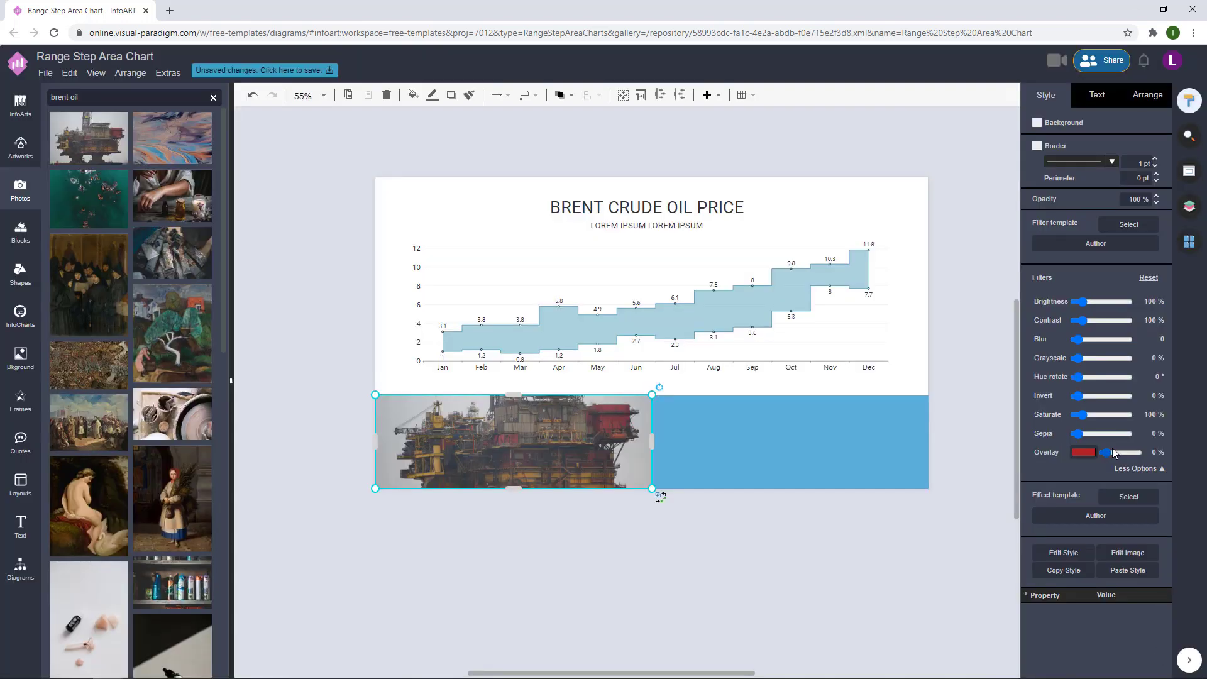
{"action": "left_click_drag", "start_coordinate": [1113, 453], "coordinate": [1111, 456]}
{"action": "left_click_drag", "start_coordinate": [826, 548], "coordinate": [808, 558]}
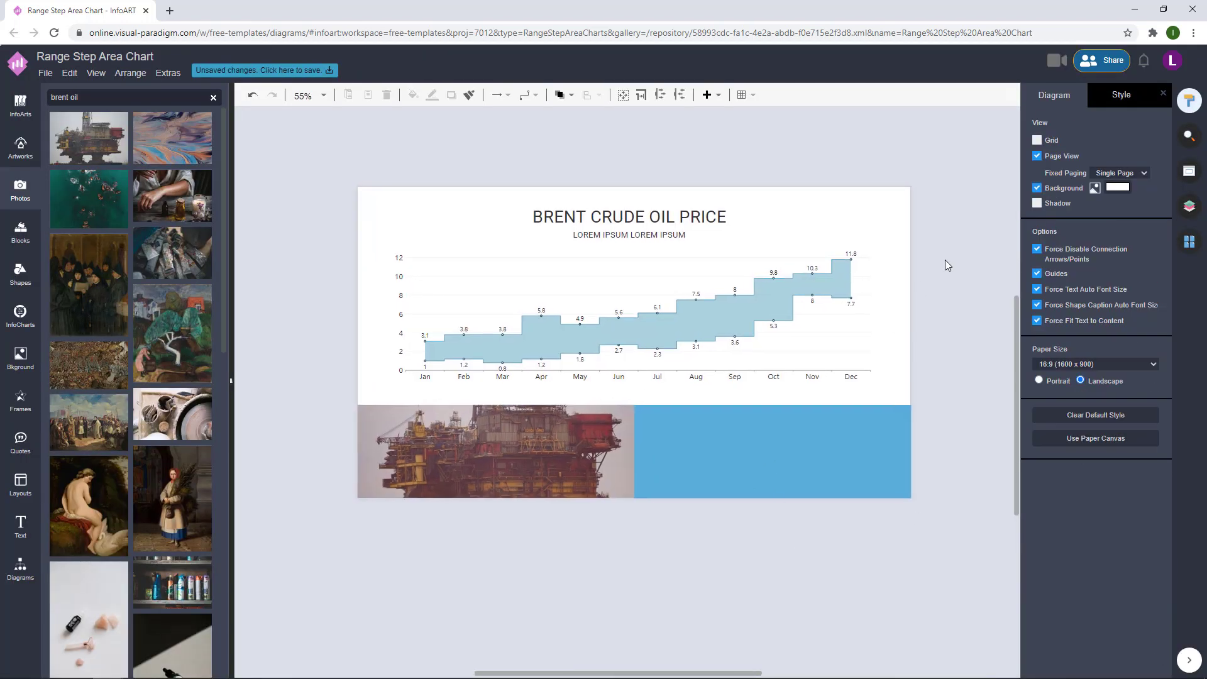
Change the fill of the blue block beside the photo to dark red
{"action": "left_click", "coordinate": [780, 352]}
{"action": "left_click", "coordinate": [808, 431]}
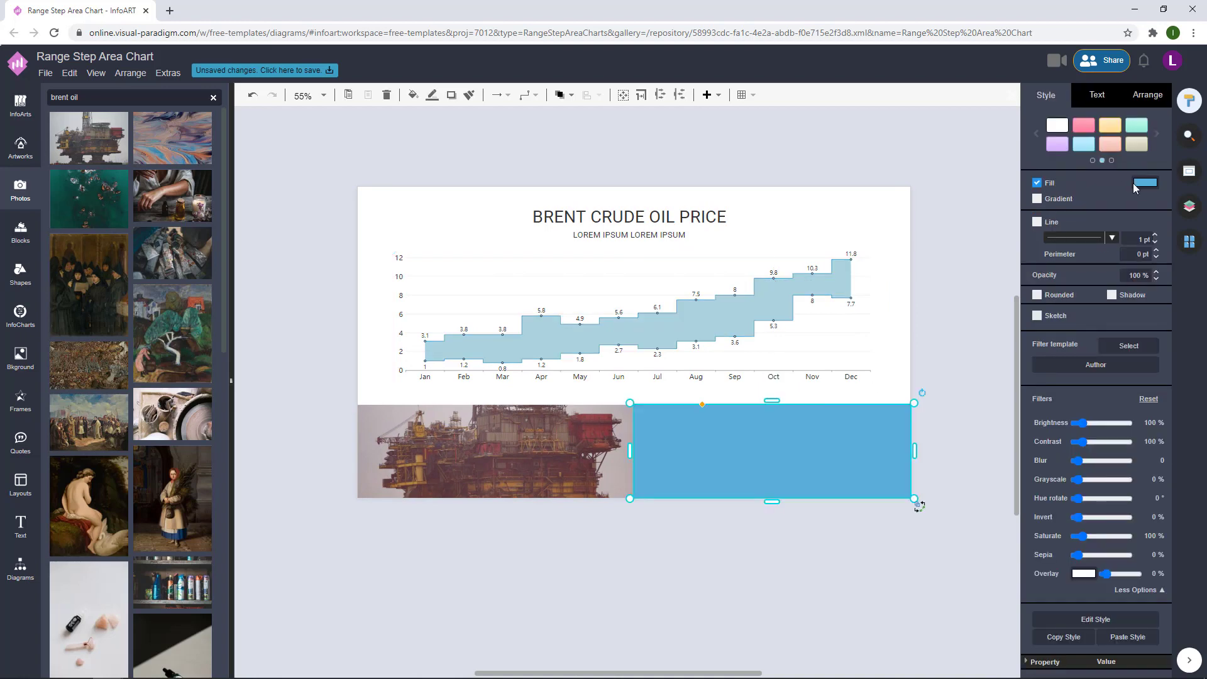
{"action": "left_click", "coordinate": [1143, 183]}
{"action": "left_click", "coordinate": [1056, 306]}
{"action": "left_click_drag", "start_coordinate": [1178, 251], "coordinate": [1178, 259]}
{"action": "left_click", "coordinate": [1164, 470]}
{"action": "left_click", "coordinate": [877, 552]}
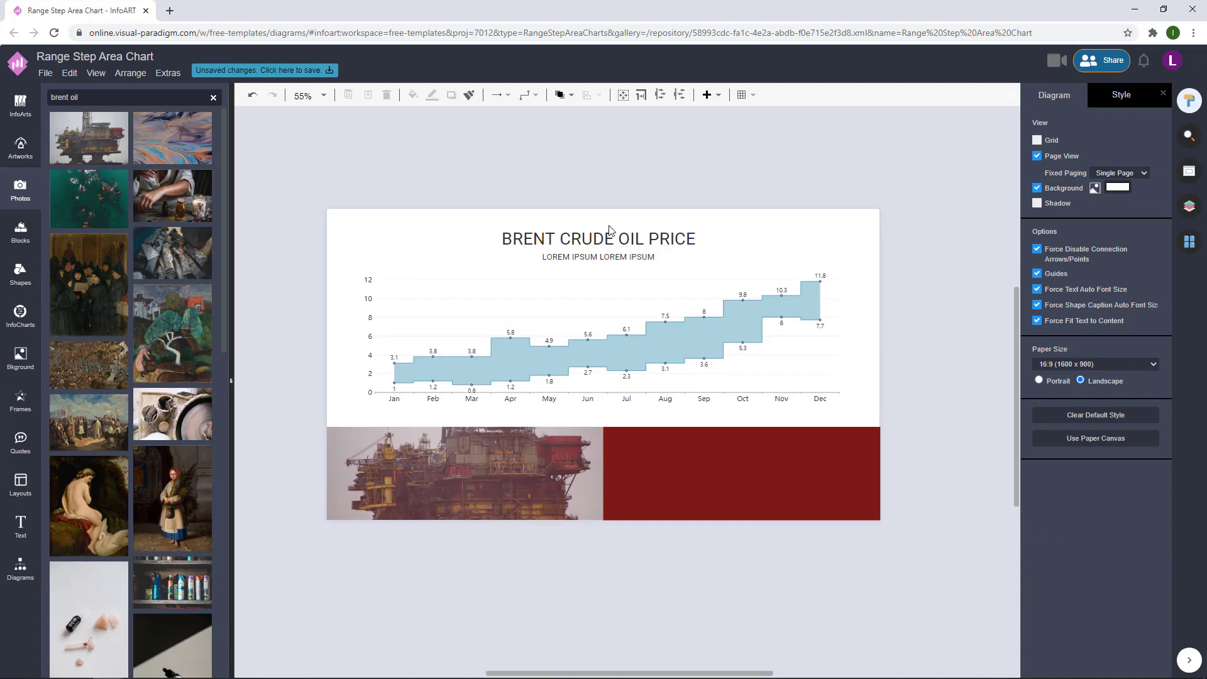
Enlarge the "BRENT CRUDE OIL PRICE" title slightly and nudge it back to the left
{"action": "left_click", "coordinate": [646, 247]}
{"action": "left_click_drag", "start_coordinate": [752, 226], "coordinate": [764, 225]}
{"action": "left_click", "coordinate": [733, 221]}
{"action": "left_click_drag", "start_coordinate": [678, 244], "coordinate": [670, 245]}
Enlarge the "BRENT CRUDE OIL PRICE" title and its subtitle together slightly and shift the pair a little lower
{"action": "left_click", "coordinate": [664, 220]}
{"action": "left_click", "coordinate": [662, 233]}
{"action": "left_click", "coordinate": [645, 256], "text": "shift"}
{"action": "left_click", "coordinate": [1147, 94]}
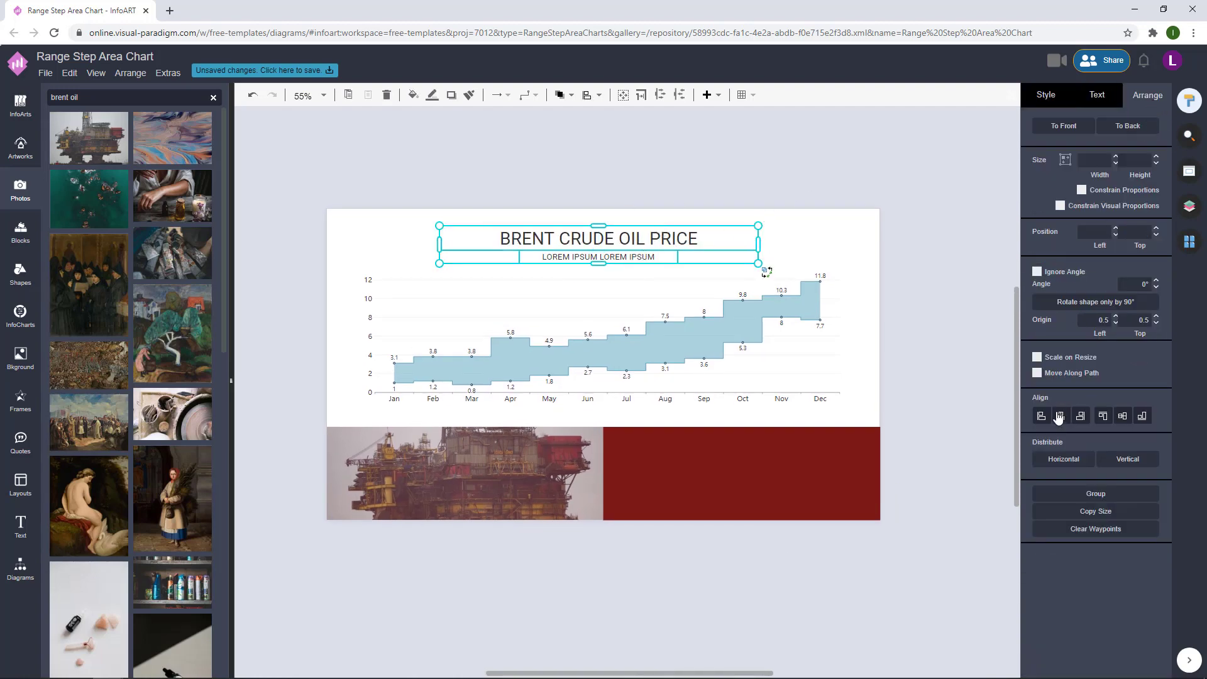
{"action": "left_click_drag", "start_coordinate": [758, 225], "coordinate": [773, 224]}
{"action": "left_click_drag", "start_coordinate": [661, 243], "coordinate": [659, 247]}
{"action": "left_click", "coordinate": [732, 171]}
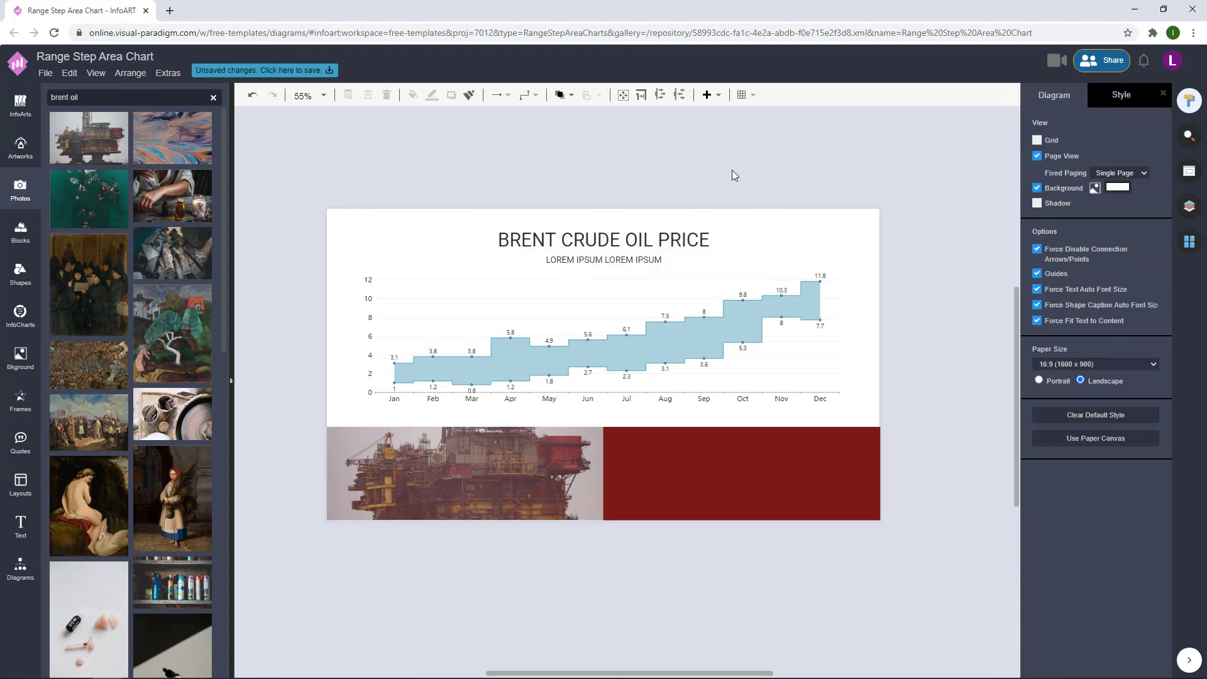
Nudge the title and subtitle together a little further down above the chart
{"action": "left_click", "coordinate": [649, 261]}
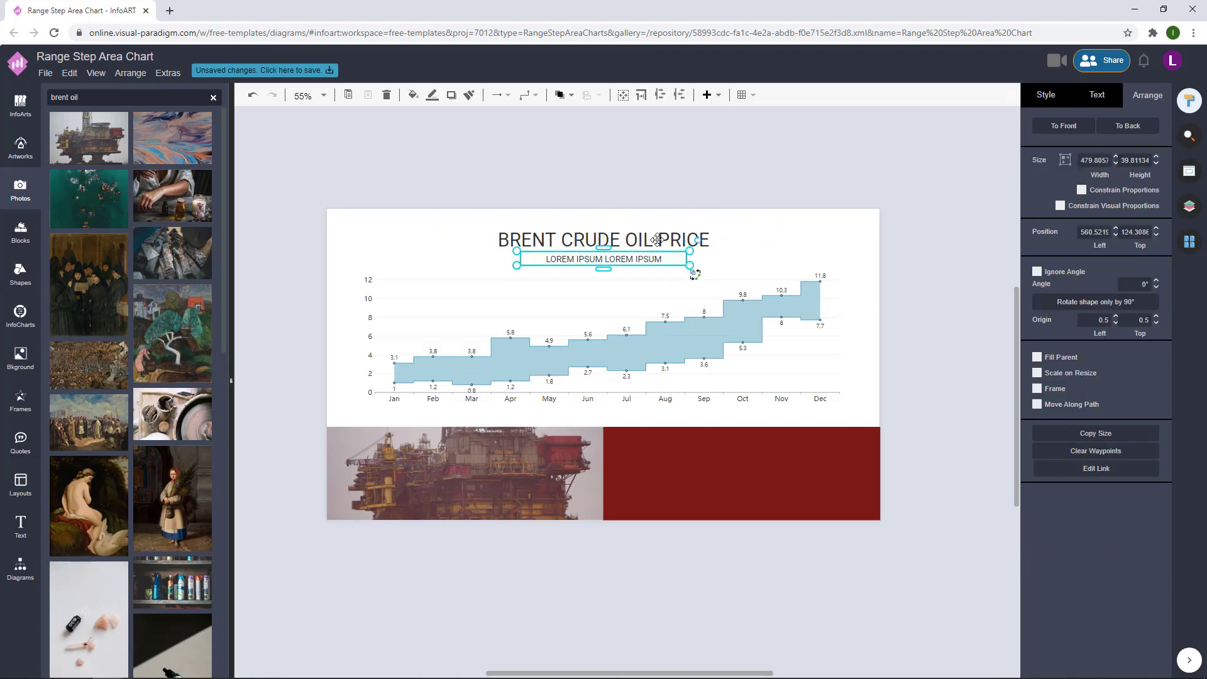
{"action": "left_click", "coordinate": [669, 238], "text": "shift"}
{"action": "left_click_drag", "start_coordinate": [669, 237], "coordinate": [669, 241]}
{"action": "left_click", "coordinate": [781, 155]}
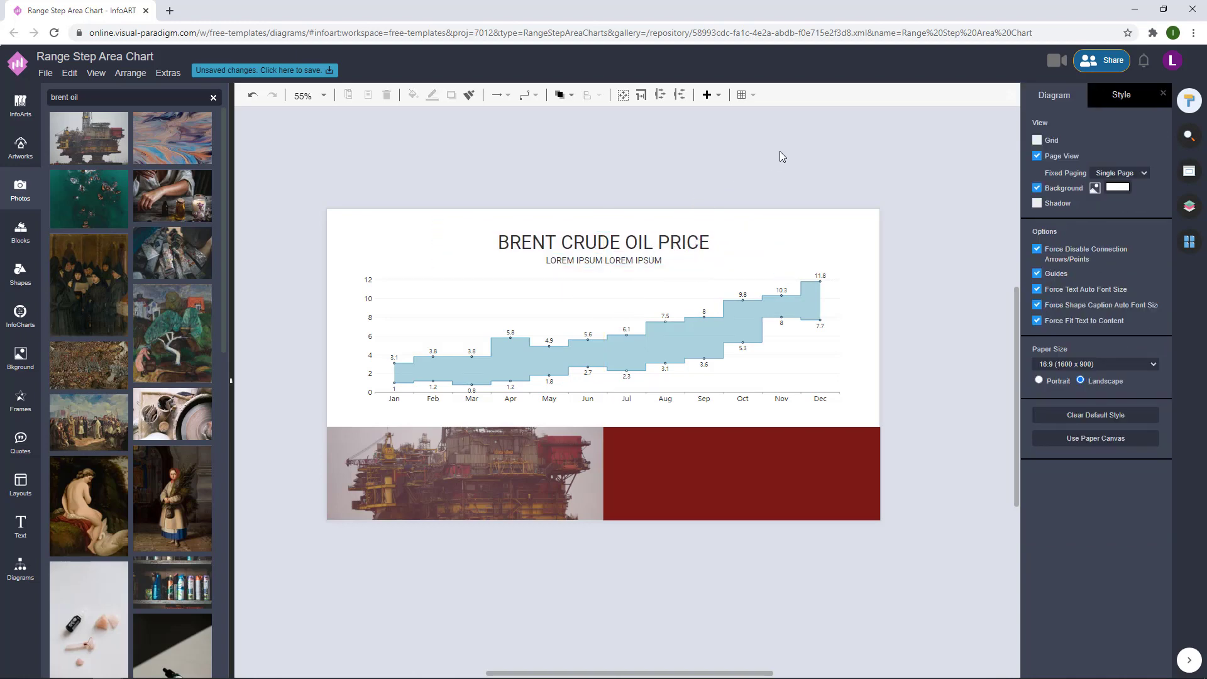
Change the font color of the title and subtitle to dark red
{"action": "left_click", "coordinate": [653, 261]}
{"action": "left_click", "coordinate": [666, 244], "text": "shift"}
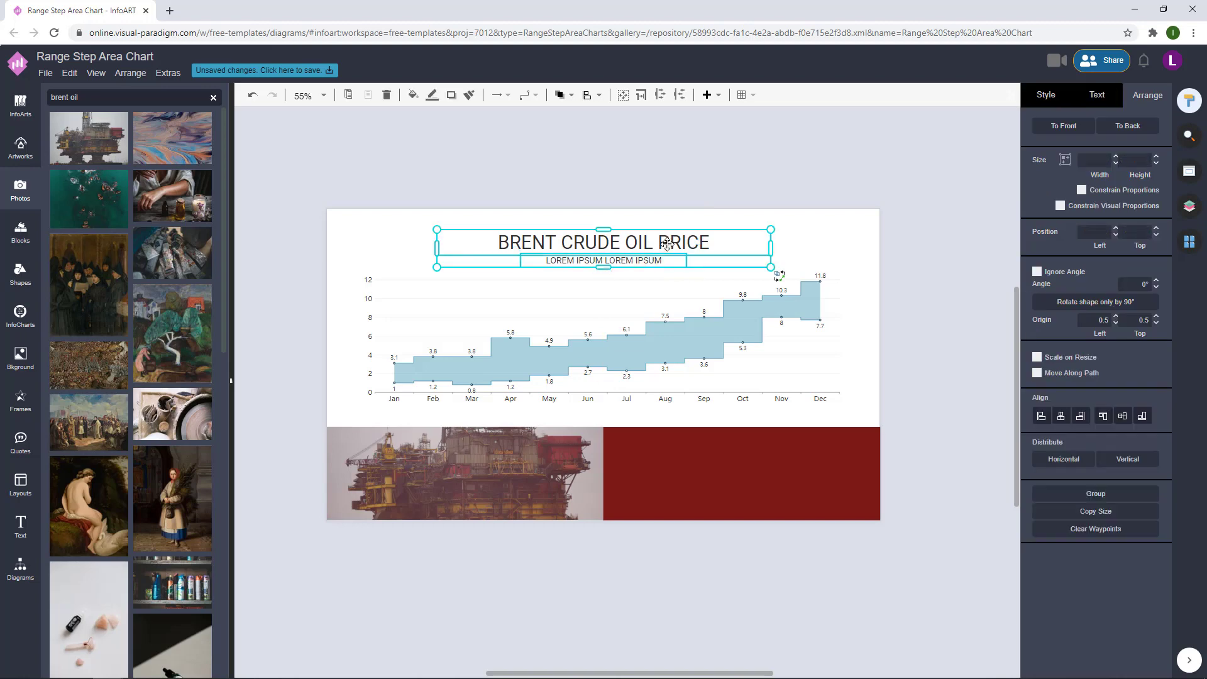
{"action": "left_click", "coordinate": [1097, 95]}
{"action": "left_click", "coordinate": [1145, 236]}
{"action": "left_click", "coordinate": [1056, 361]}
{"action": "left_click", "coordinate": [1164, 524]}
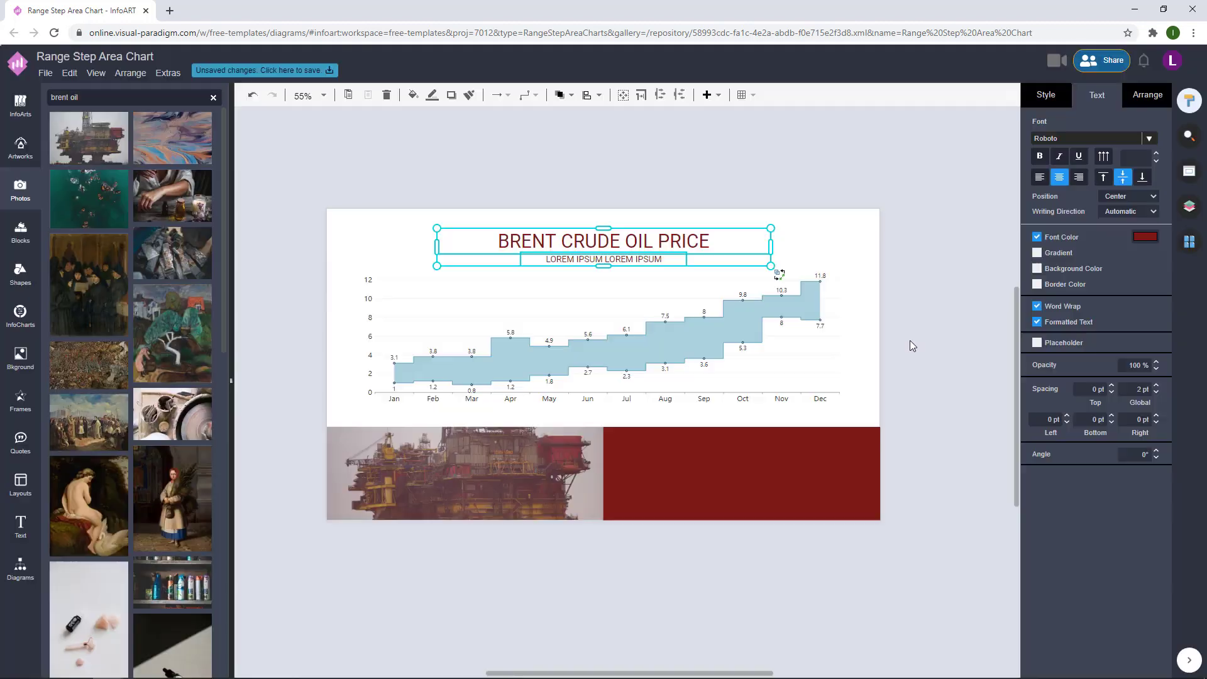
Set the font of both the title and the subtitle to Aldrich
{"action": "left_click_drag", "start_coordinate": [949, 339], "coordinate": [940, 326]}
{"action": "left_click", "coordinate": [659, 223]}
{"action": "left_click", "coordinate": [641, 245], "text": "shift"}
{"action": "left_click", "coordinate": [1149, 138]}
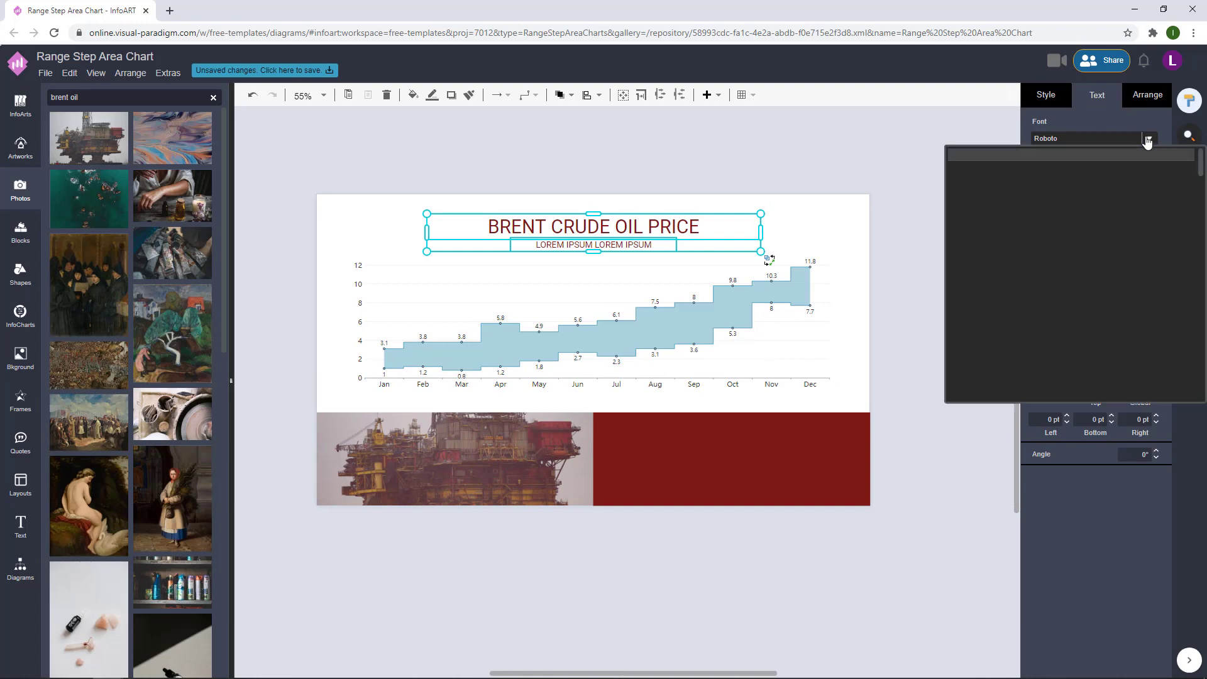
{"action": "scroll", "coordinate": [1055, 239], "scroll_direction": "down", "scroll_amount": 5}
{"action": "left_click", "coordinate": [1039, 258]}
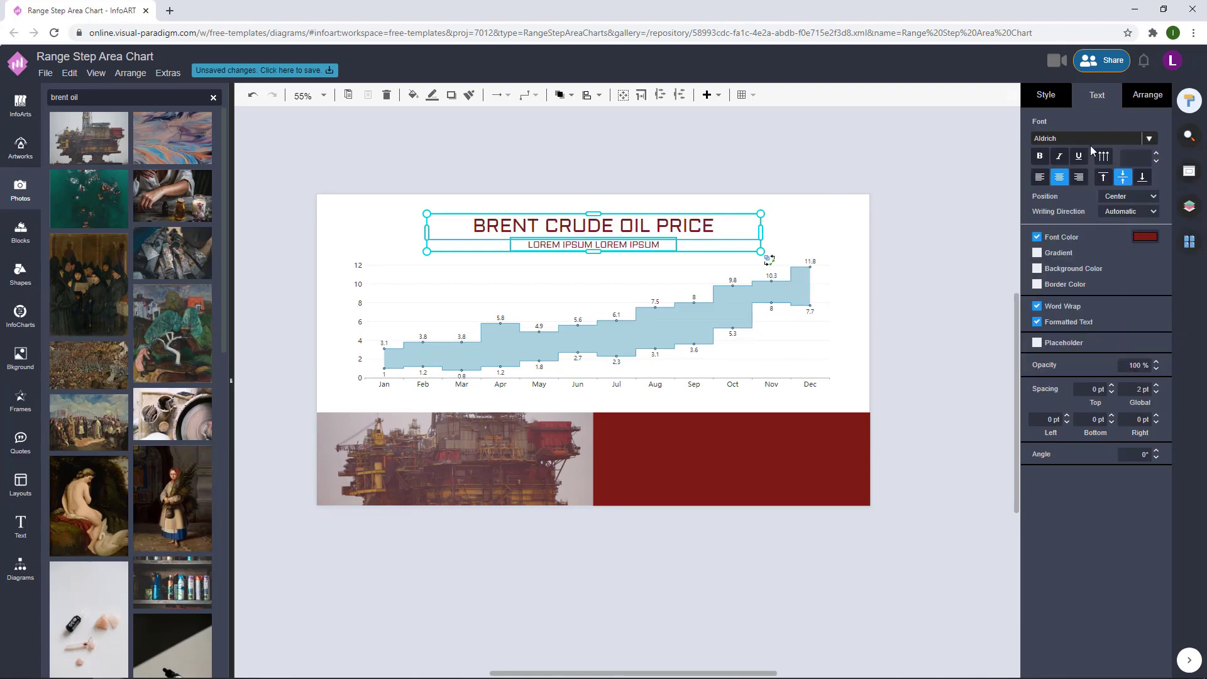
{"action": "left_click_drag", "start_coordinate": [944, 189], "coordinate": [942, 181]}
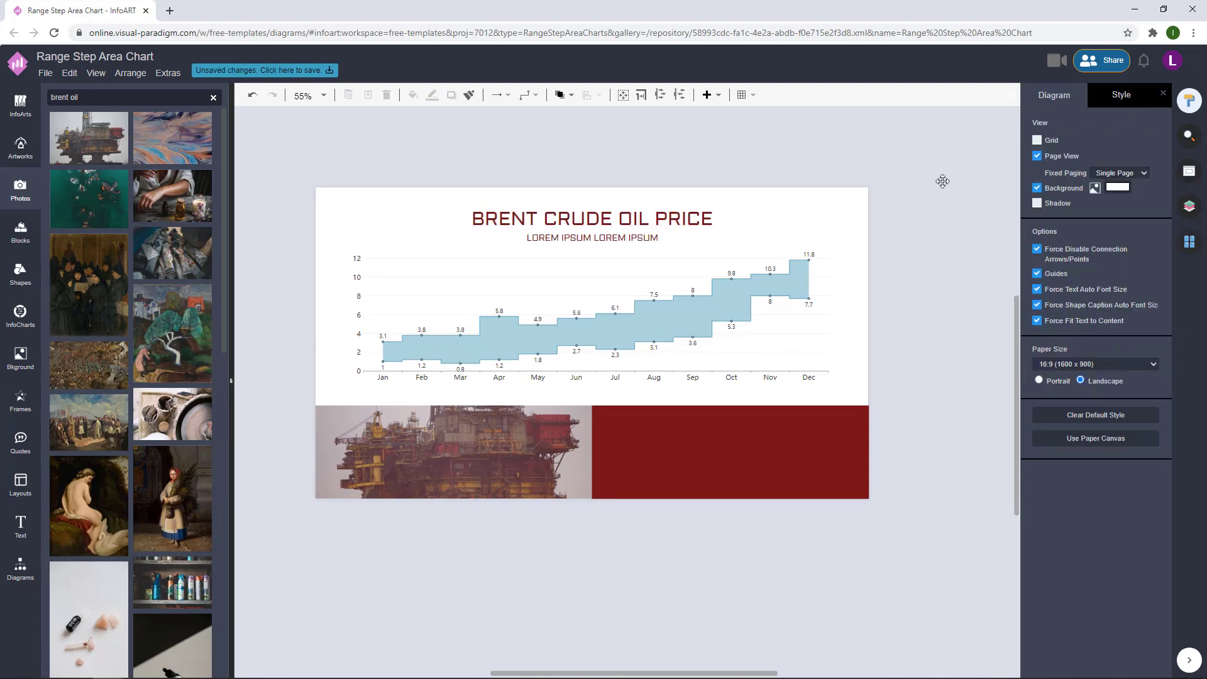
Try red and pink shades for the chart's range area and settle on a very light dusty pink
{"action": "left_click_drag", "start_coordinate": [937, 228], "coordinate": [927, 229]}
{"action": "left_click", "coordinate": [723, 287]}
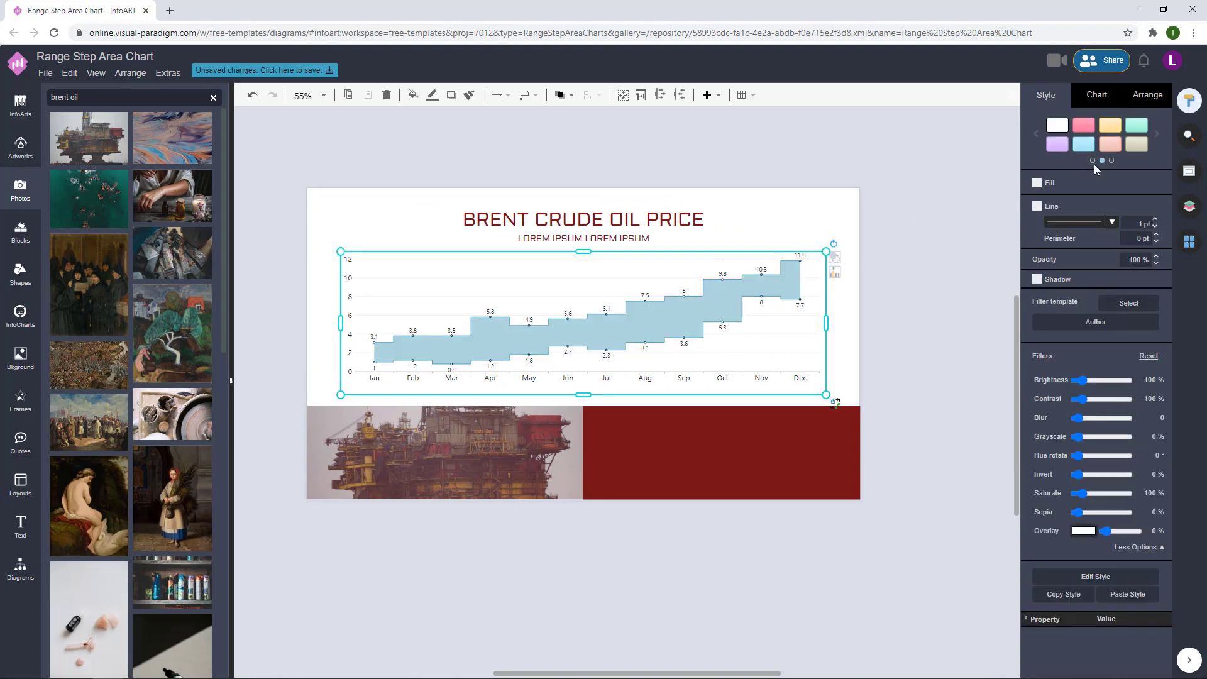
{"action": "left_click", "coordinate": [1097, 100]}
{"action": "left_click", "coordinate": [1145, 184]}
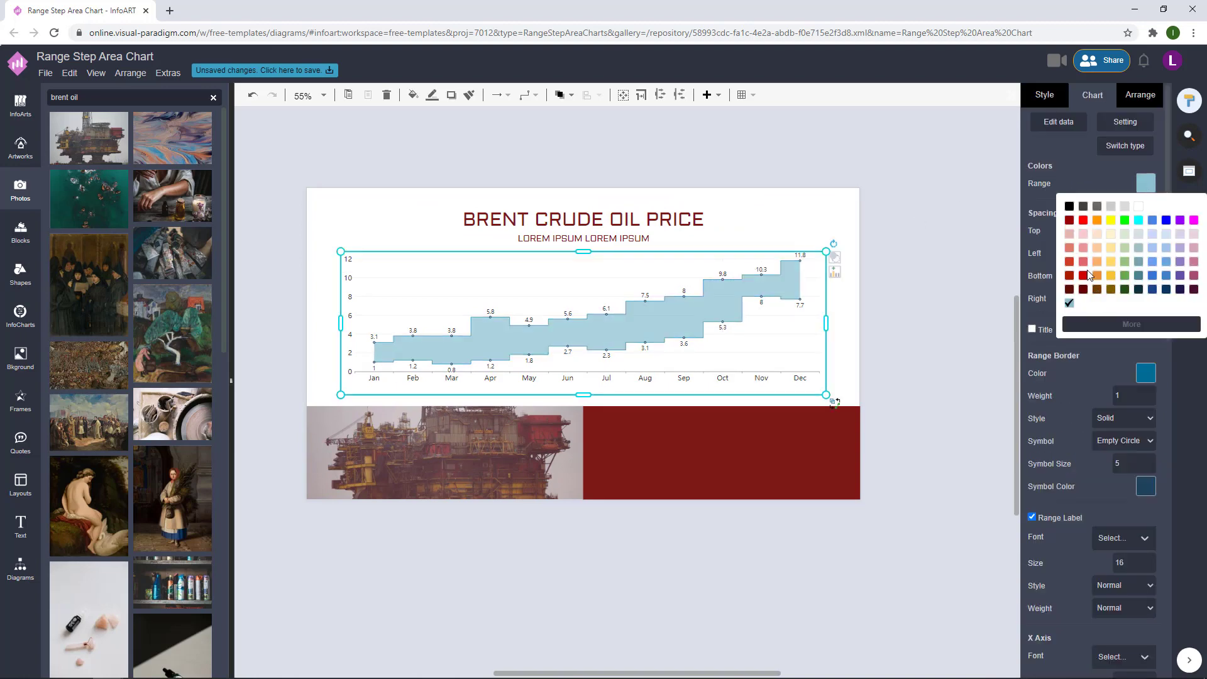
{"action": "left_click", "coordinate": [1083, 276]}
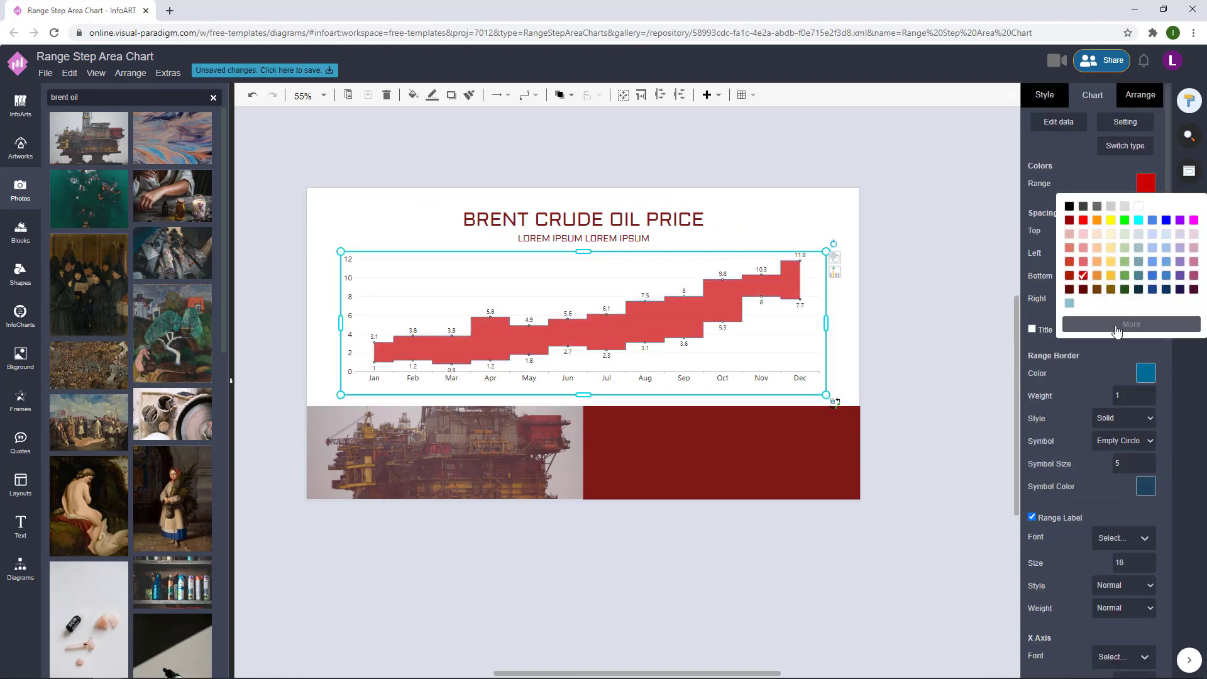
{"action": "left_click", "coordinate": [1084, 249]}
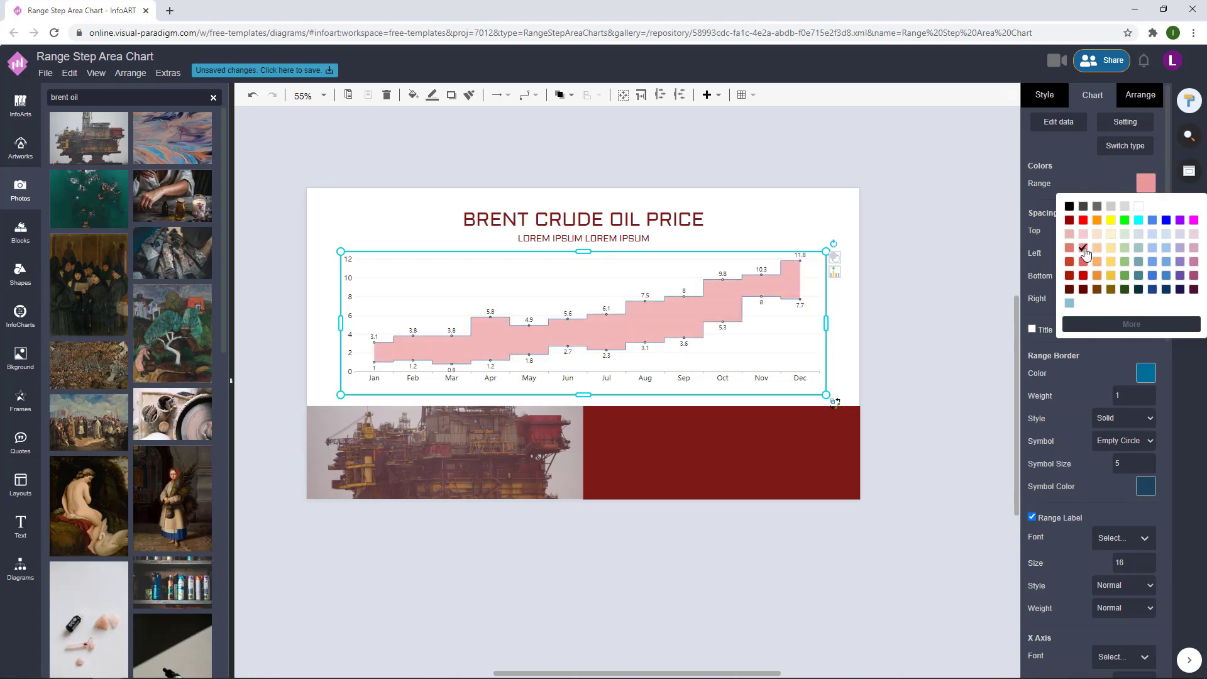
{"action": "left_click", "coordinate": [1069, 234]}
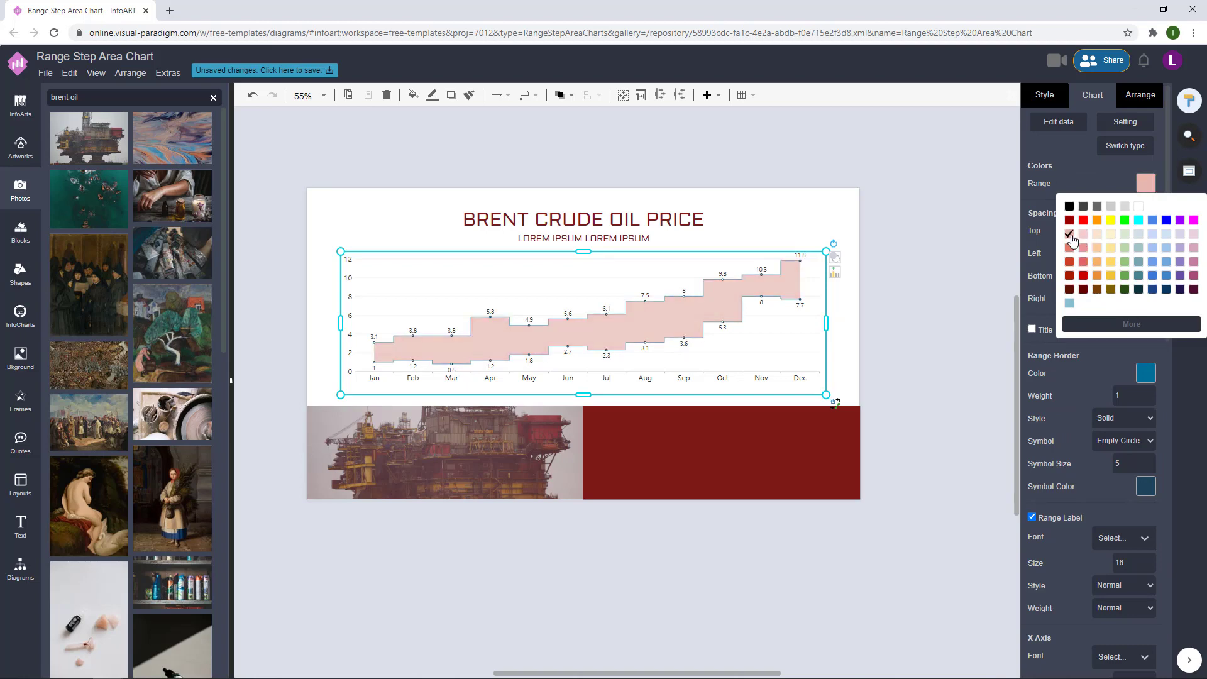
Change the chart's range border color and symbol color to dark red
{"action": "left_click", "coordinate": [1145, 373]}
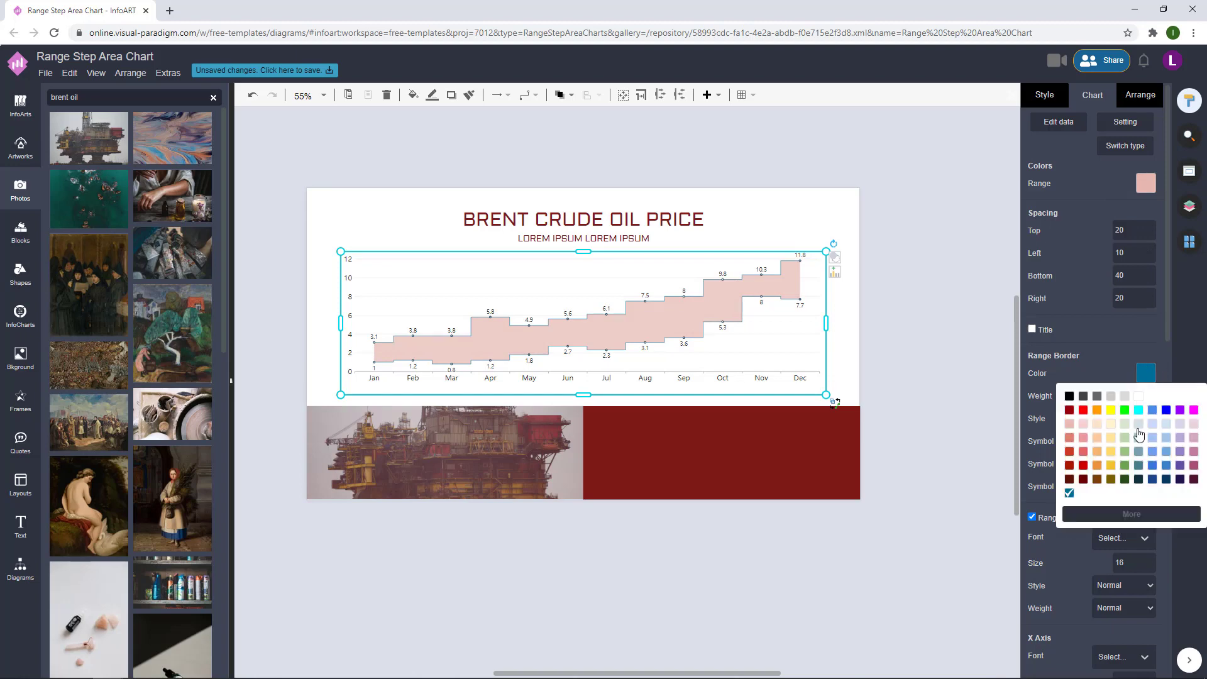
{"action": "left_click", "coordinate": [1084, 480]}
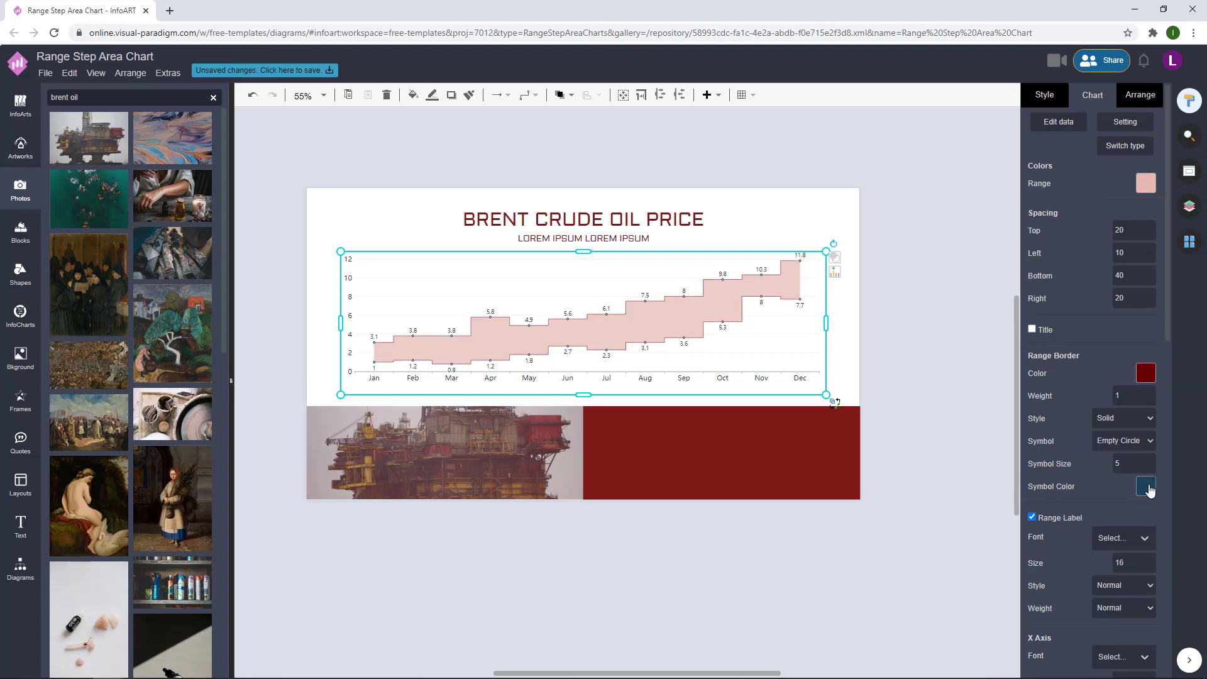
{"action": "left_click", "coordinate": [1145, 487]}
Set the range border's symbol size to 9, try a border weight of 2 and settle on 1
{"action": "left_click", "coordinate": [1153, 463]}
{"action": "left_click", "coordinate": [1150, 461]}
{"action": "type", "text": "2"}
{"action": "key", "text": "BackSpace"}
{"action": "type", "text": "1"}
{"action": "scroll", "coordinate": [1168, 315], "scroll_direction": "down", "scroll_amount": 1}
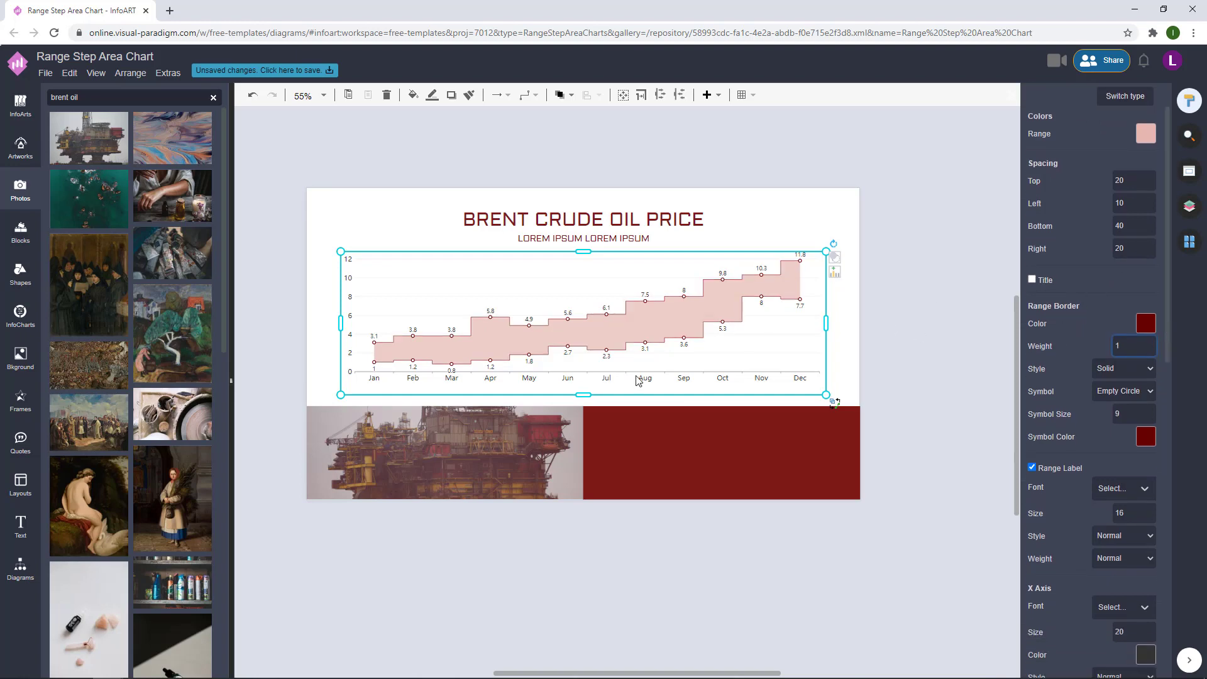
Set the chart's range labels to the ABeeZee font at size 18
{"action": "left_click", "coordinate": [1148, 489]}
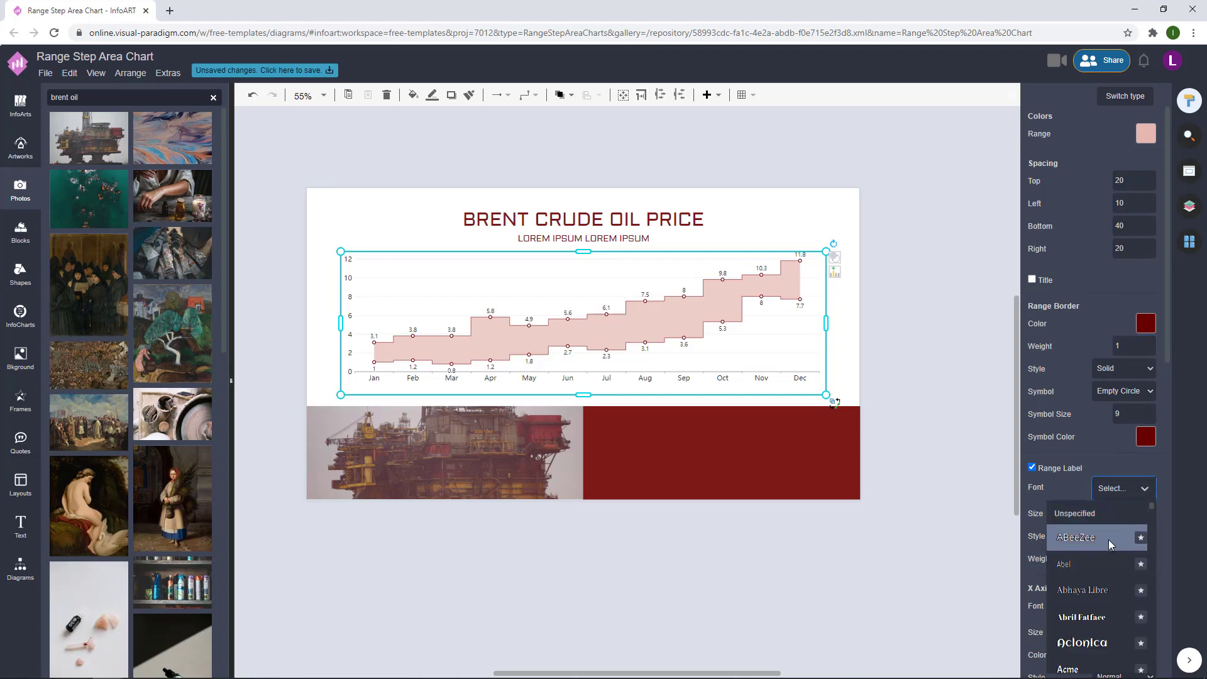
{"action": "left_click", "coordinate": [1107, 539]}
{"action": "left_click", "coordinate": [1145, 436]}
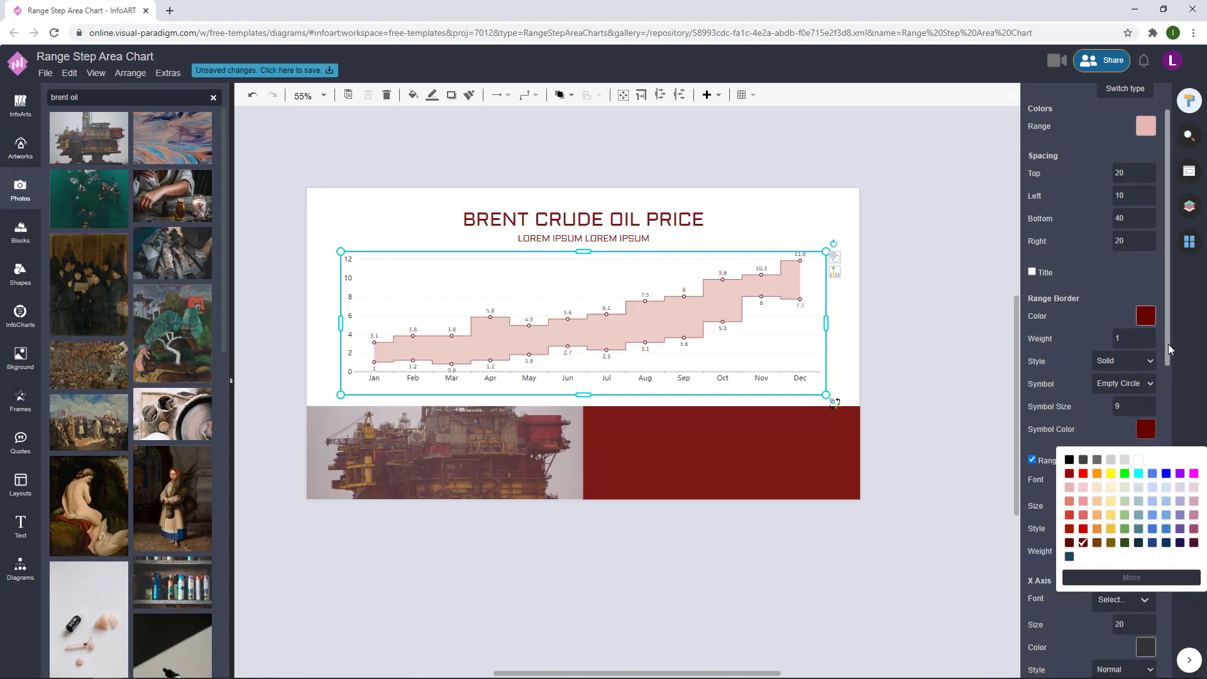
{"action": "scroll", "coordinate": [1125, 343], "scroll_direction": "down", "scroll_amount": 2}
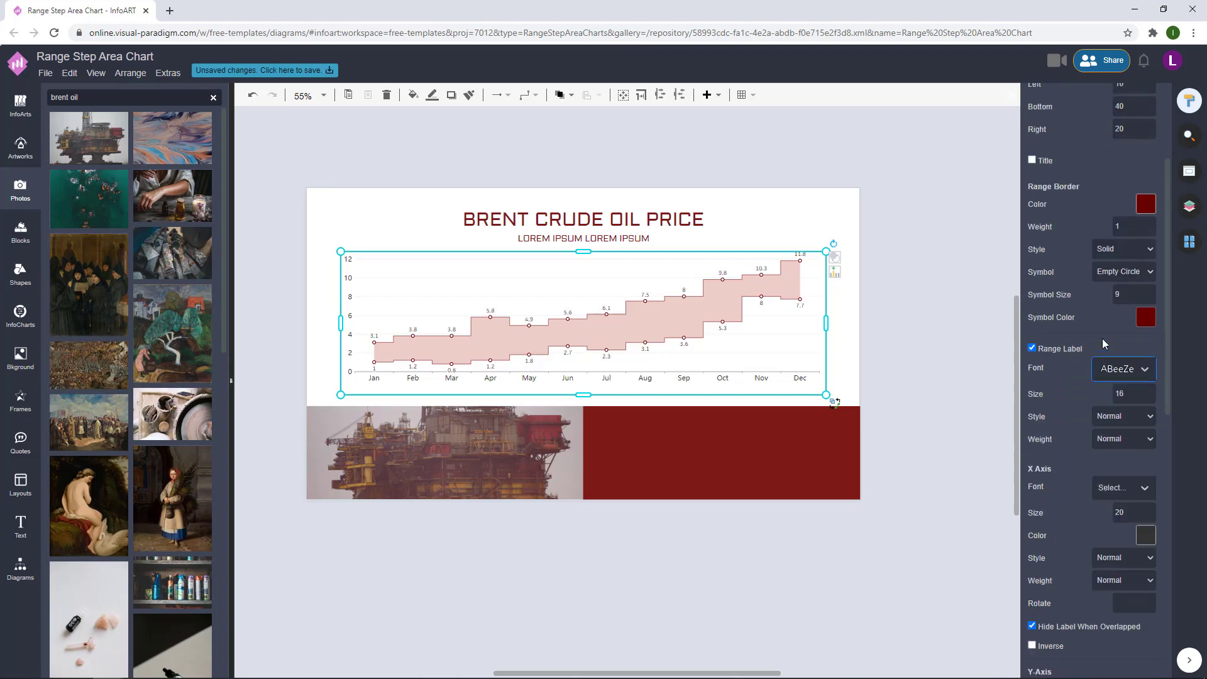
{"action": "left_click", "coordinate": [1150, 392]}
Set the X axis labels to the ABeeZee font in dark red
{"action": "left_click", "coordinate": [1136, 493]}
{"action": "left_click", "coordinate": [1104, 530]}
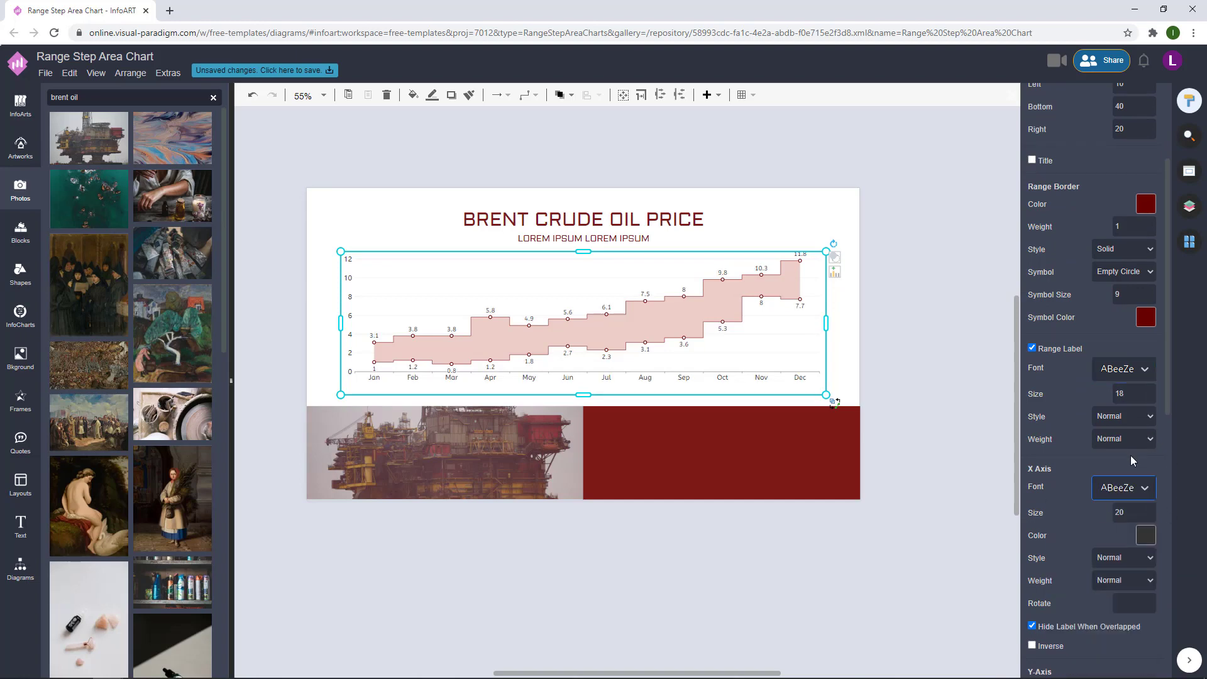
{"action": "left_click_drag", "start_coordinate": [1166, 387], "coordinate": [1167, 436]}
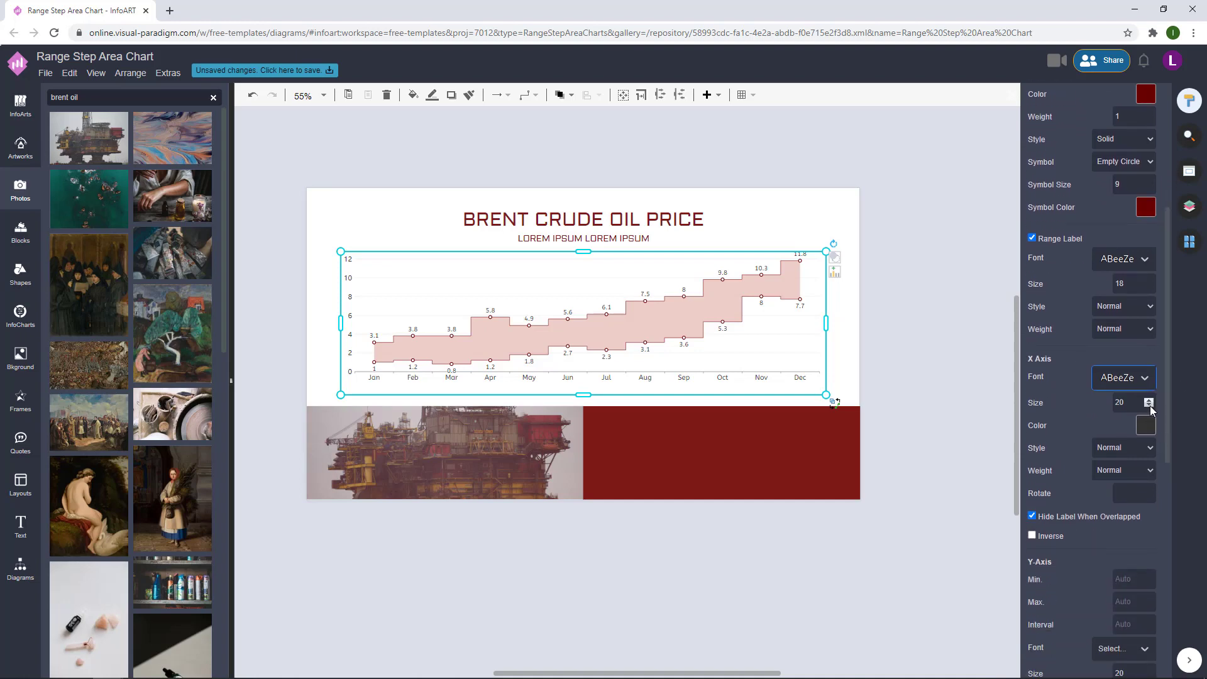
{"action": "scroll", "coordinate": [1149, 309], "scroll_direction": "down", "scroll_amount": 3}
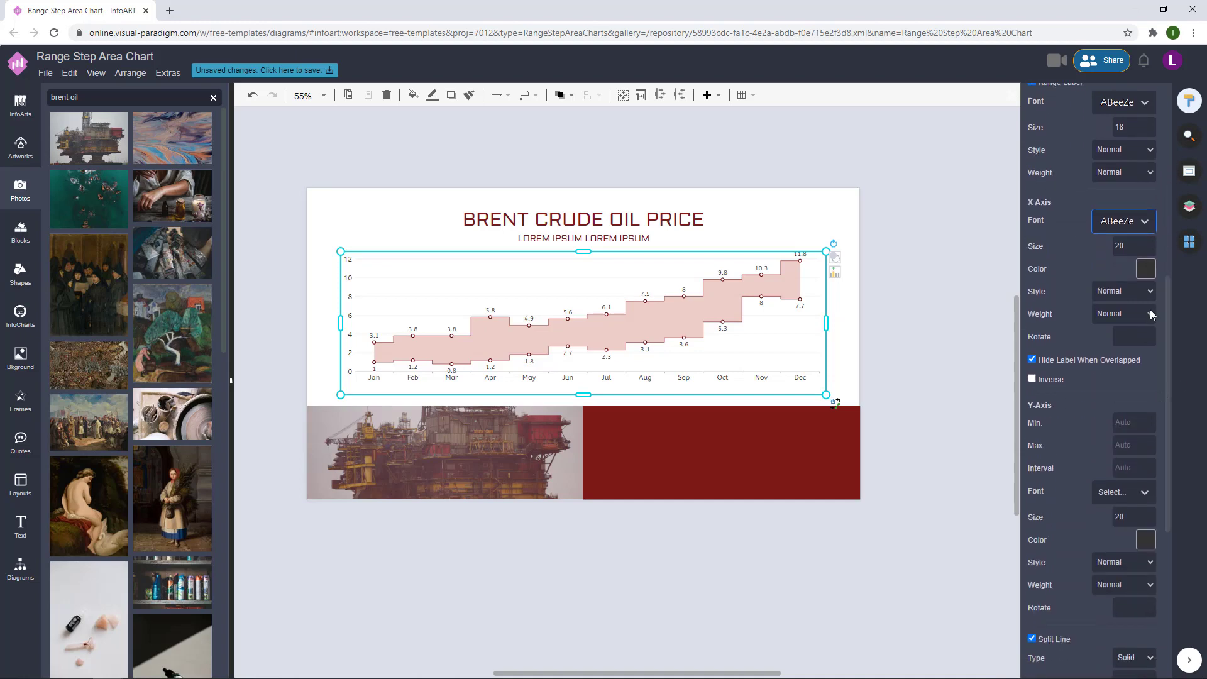
{"action": "left_click", "coordinate": [1145, 270]}
{"action": "left_click", "coordinate": [1094, 292]}
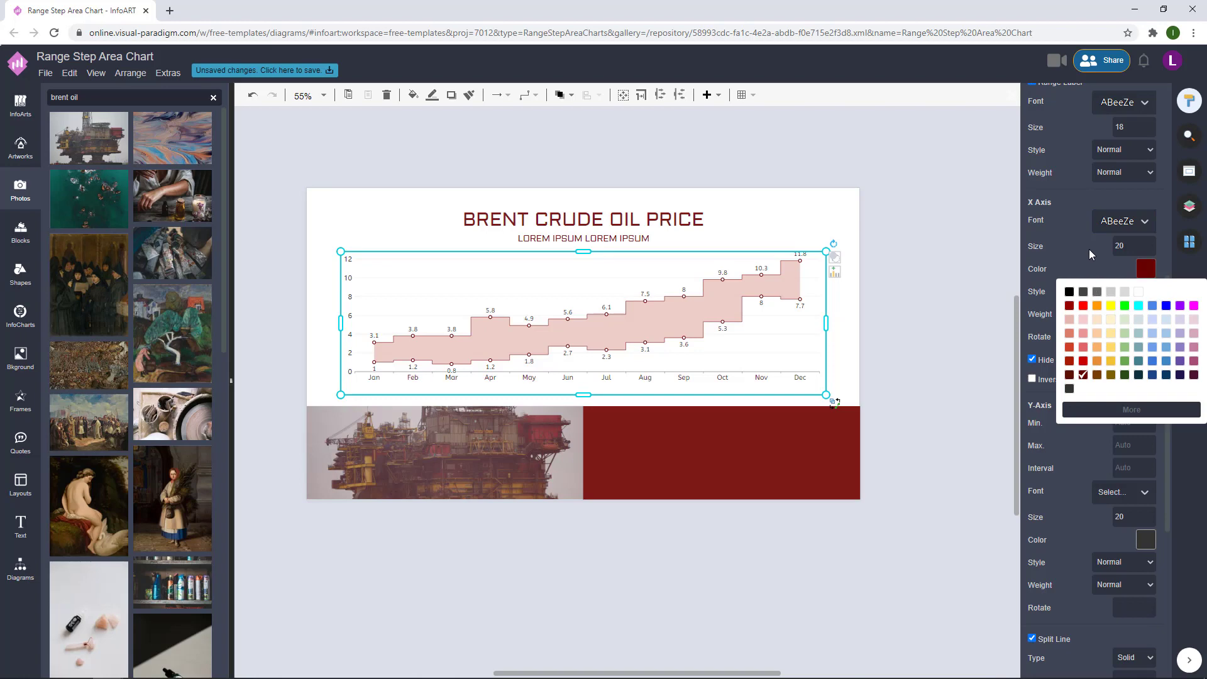
Color the Y-axis labels dark red and set their font to ABeeZee
{"action": "left_click_drag", "start_coordinate": [1167, 308], "coordinate": [1166, 367]}
{"action": "left_click", "coordinate": [1146, 365]}
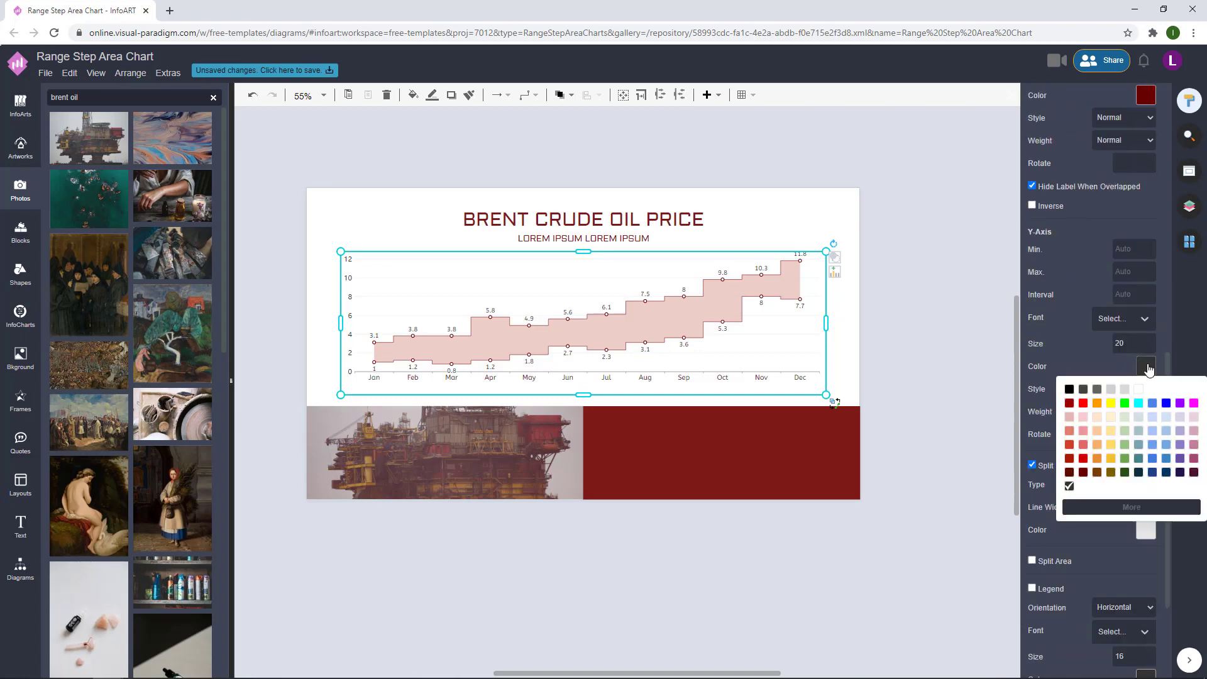
{"action": "left_click", "coordinate": [1082, 473]}
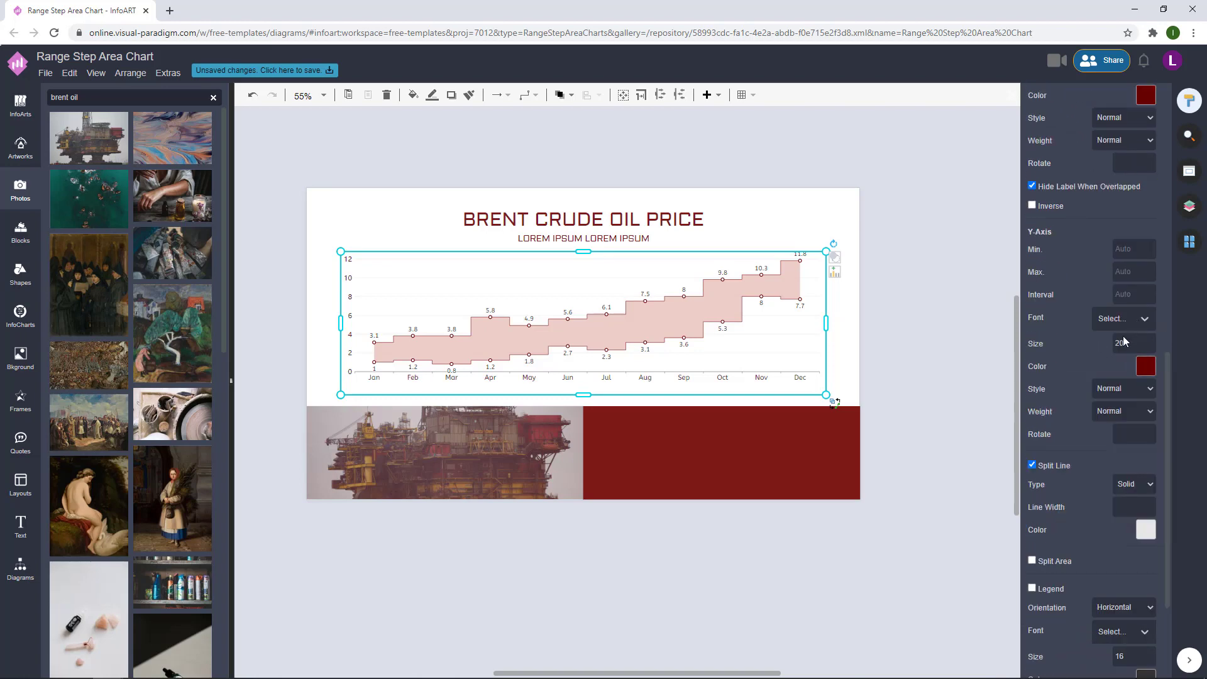
{"action": "left_click", "coordinate": [1124, 318]}
{"action": "left_click", "coordinate": [1099, 365]}
Format the chart's split lines as dashed, dark gray, with a line width of 0.75
{"action": "left_click_drag", "start_coordinate": [1166, 369], "coordinate": [1167, 433]}
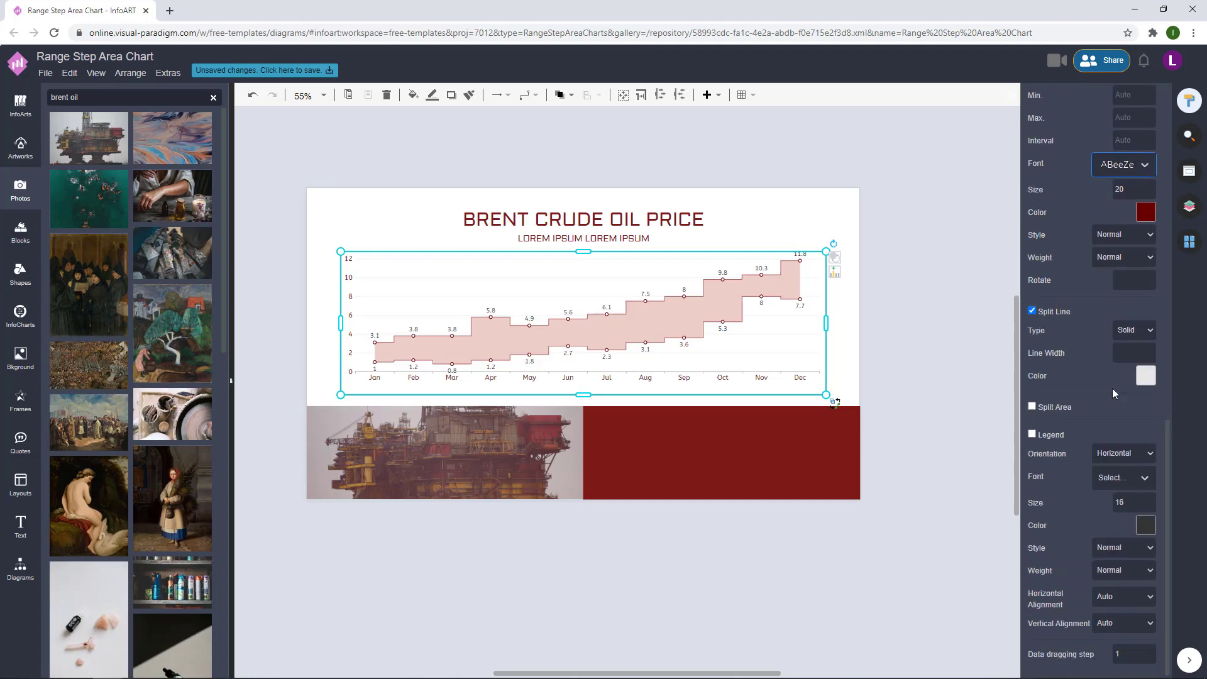
{"action": "left_click", "coordinate": [1146, 377]}
{"action": "left_click", "coordinate": [1082, 453]}
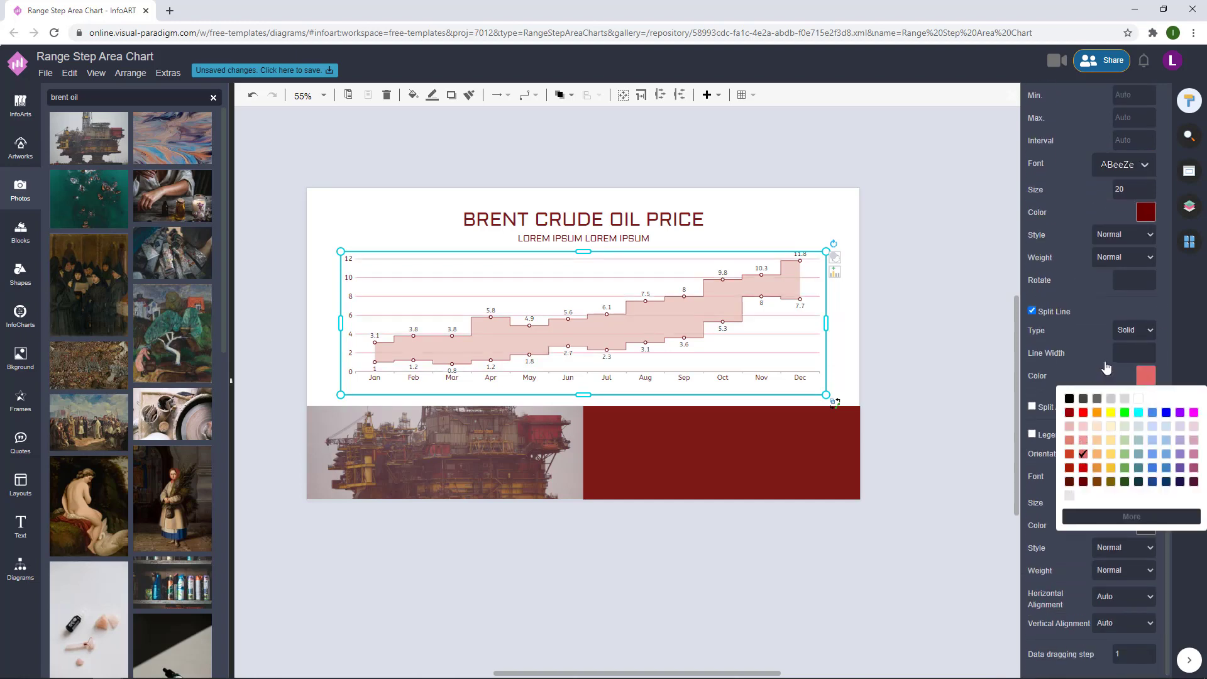
{"action": "left_click", "coordinate": [1148, 350]}
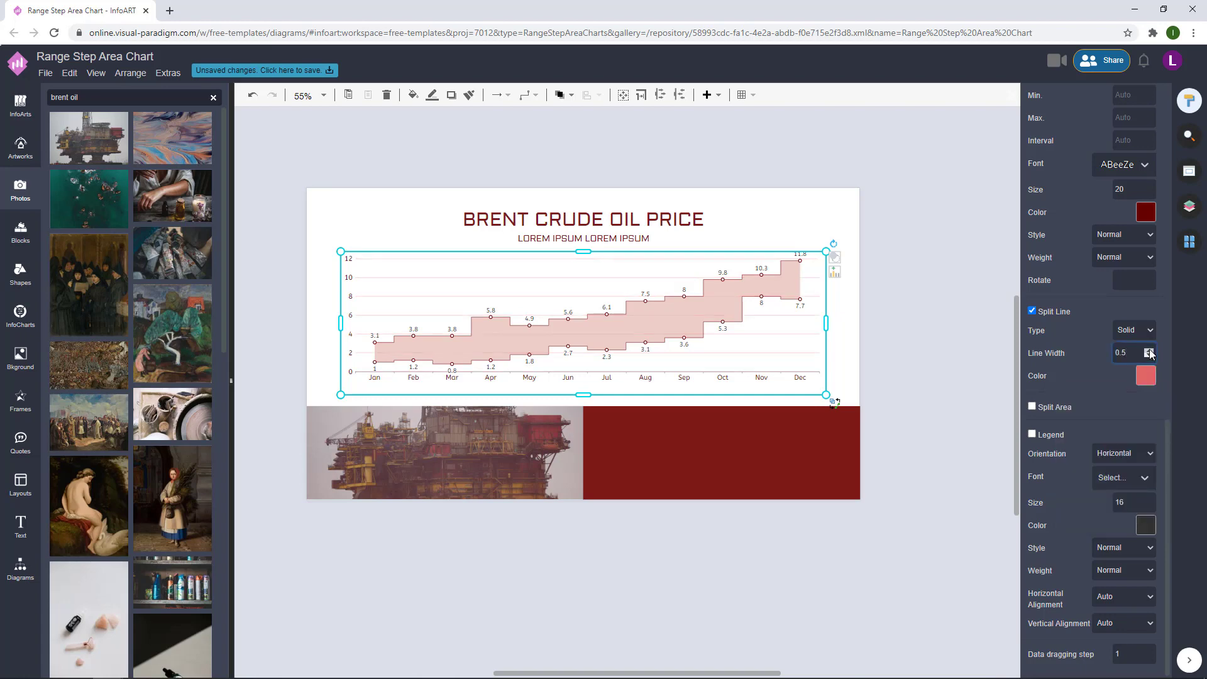
{"action": "left_click", "coordinate": [1146, 375]}
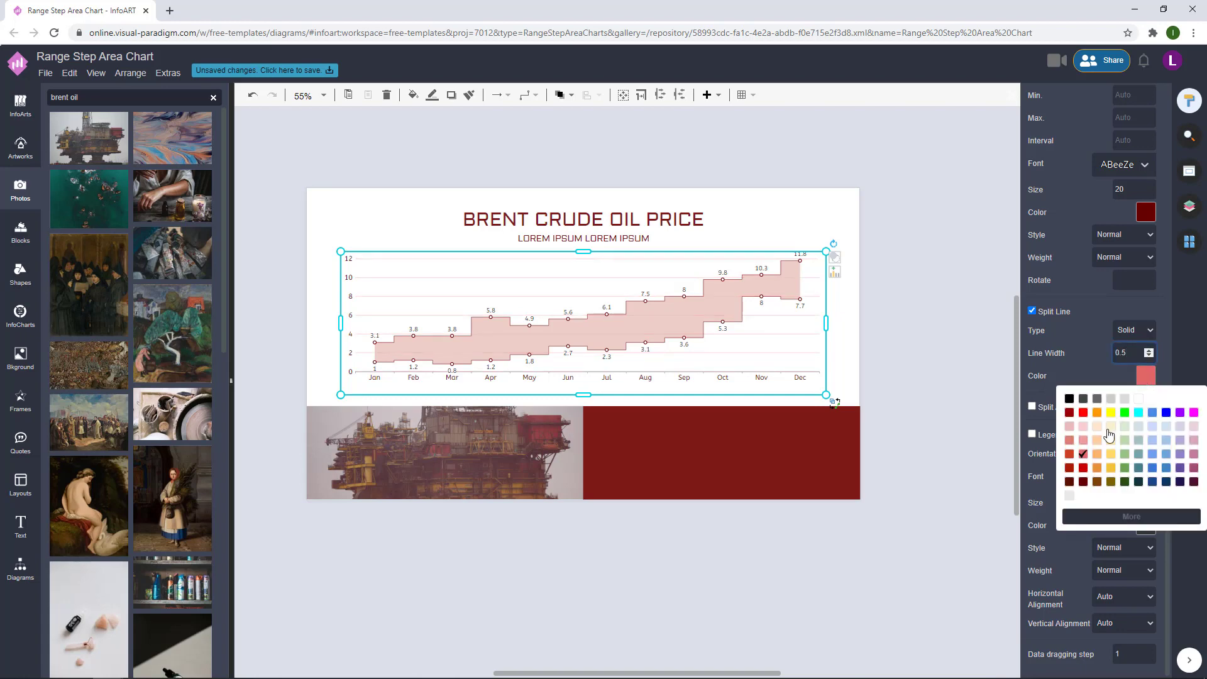
{"action": "left_click", "coordinate": [1088, 337]}
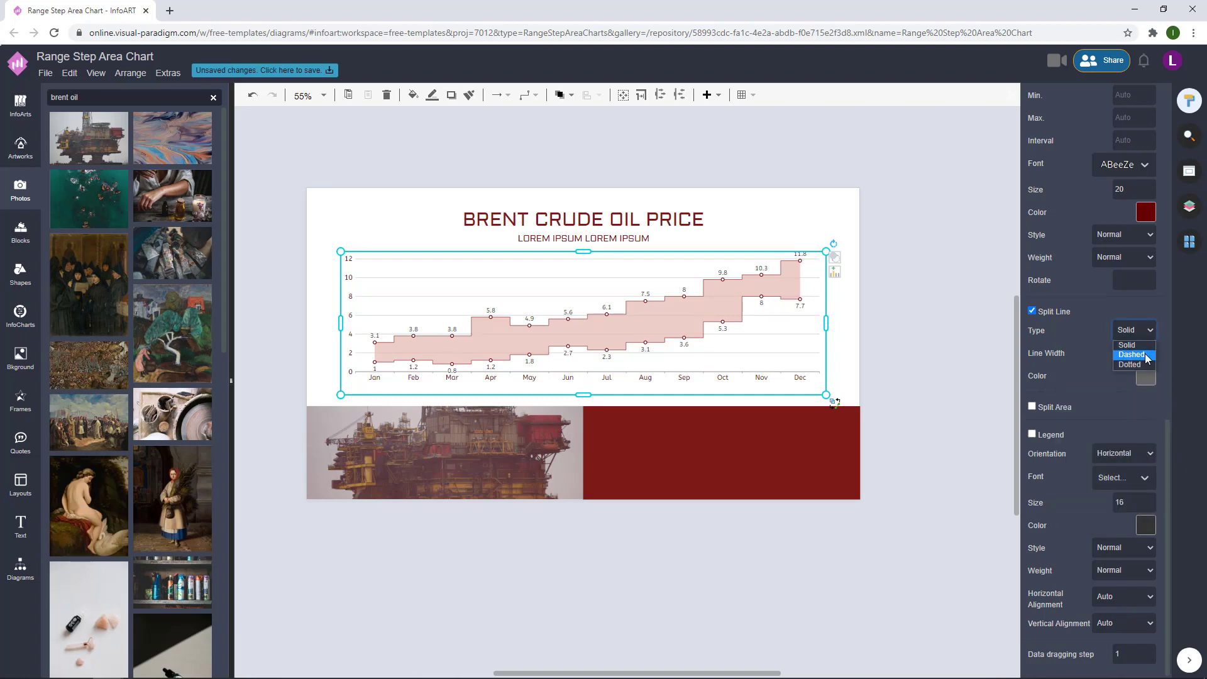
{"action": "left_click", "coordinate": [1145, 333]}
{"action": "left_click", "coordinate": [1141, 330]}
Set the legend text color to dark red and its font to ABeeZee
{"action": "left_click", "coordinate": [1145, 525]}
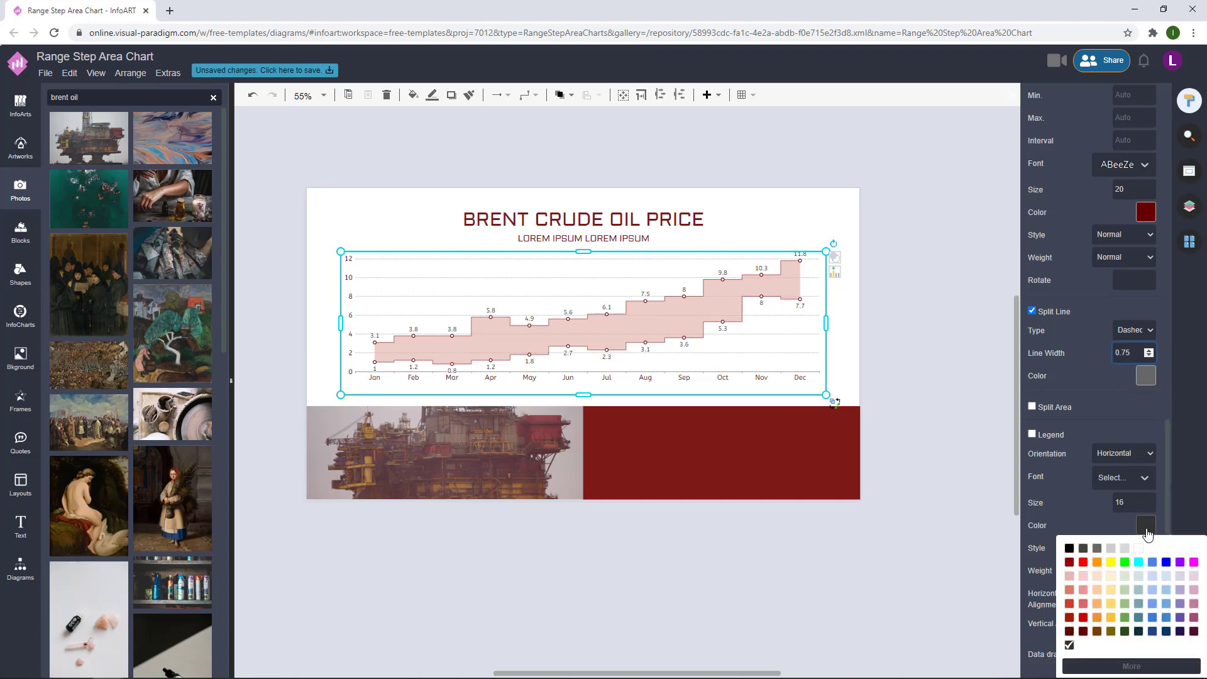
{"action": "left_click", "coordinate": [1082, 630]}
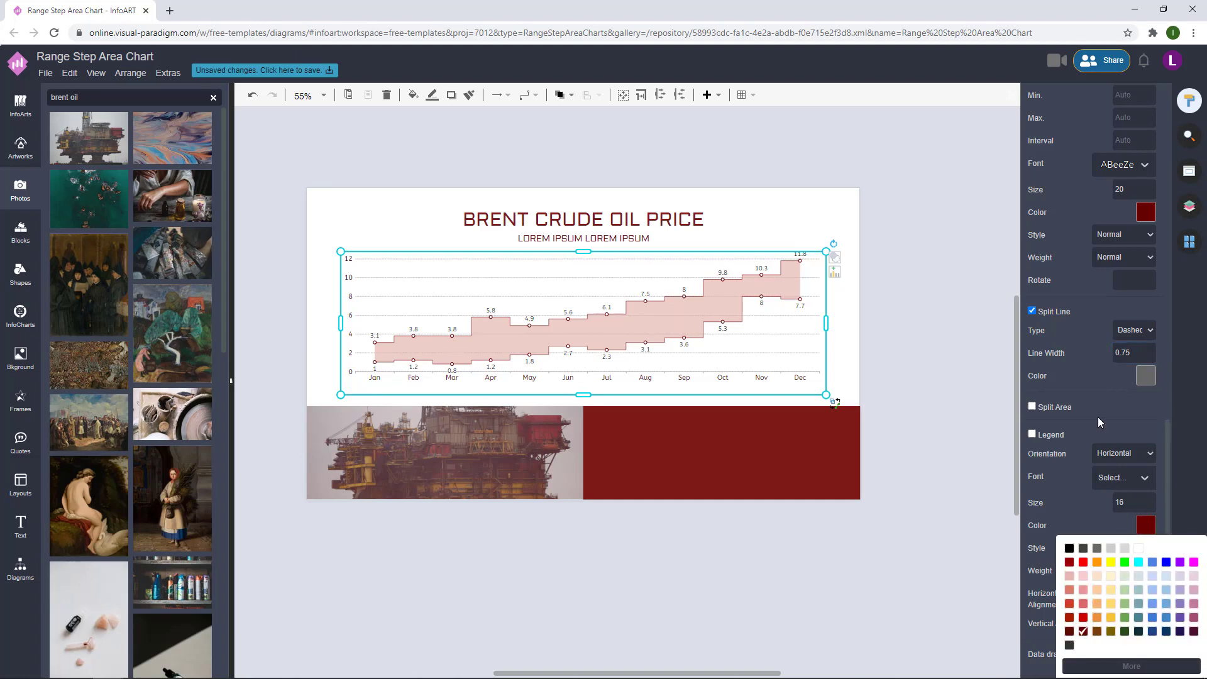
{"action": "left_click", "coordinate": [1141, 478]}
{"action": "left_click", "coordinate": [1122, 528]}
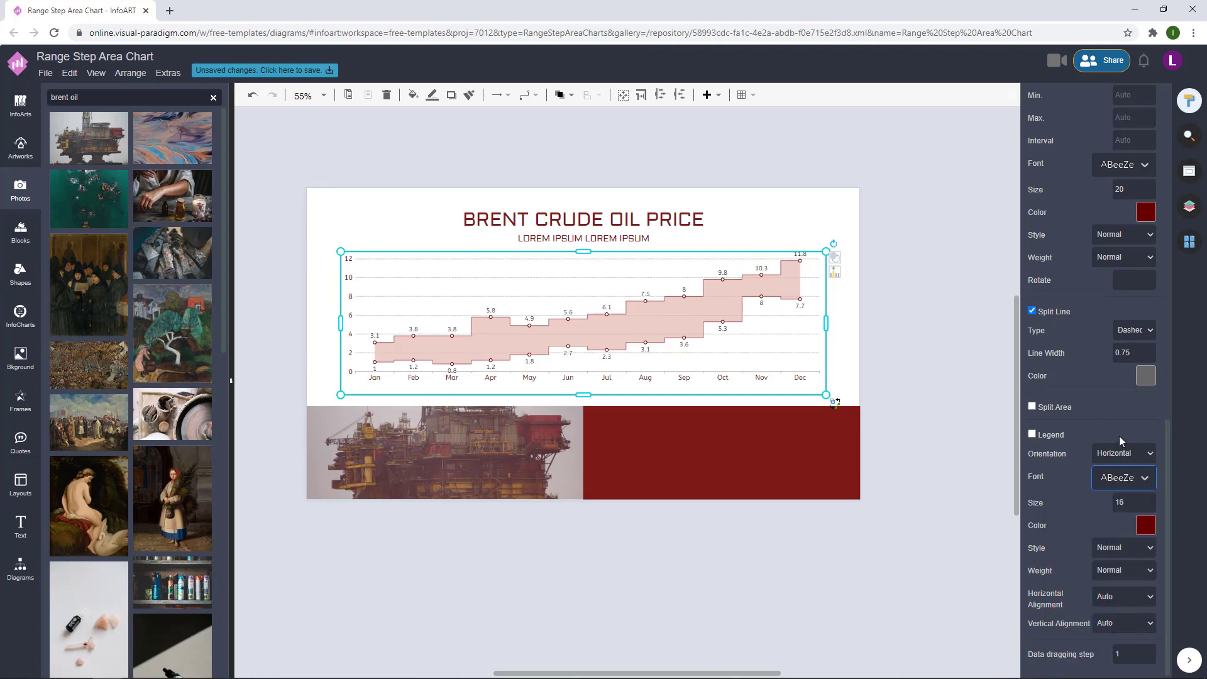